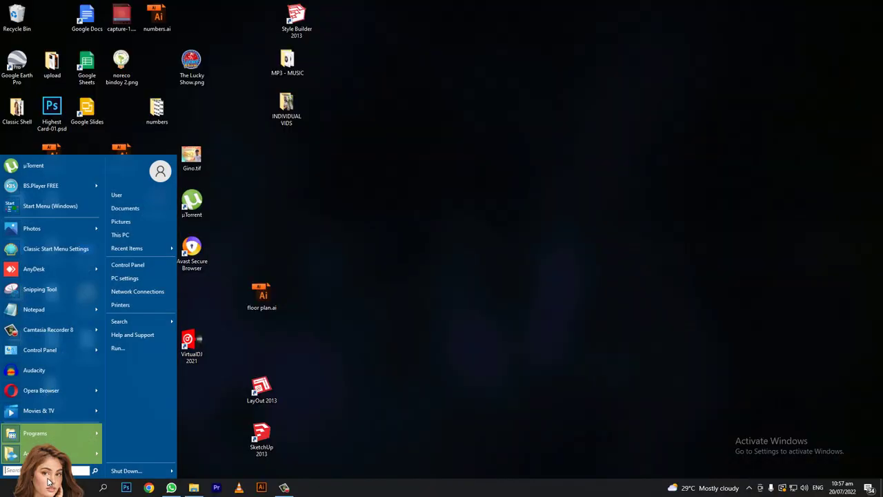
# - Toggle the Start menu closed so the desktop icons are visible
pyautogui.click(47, 483)
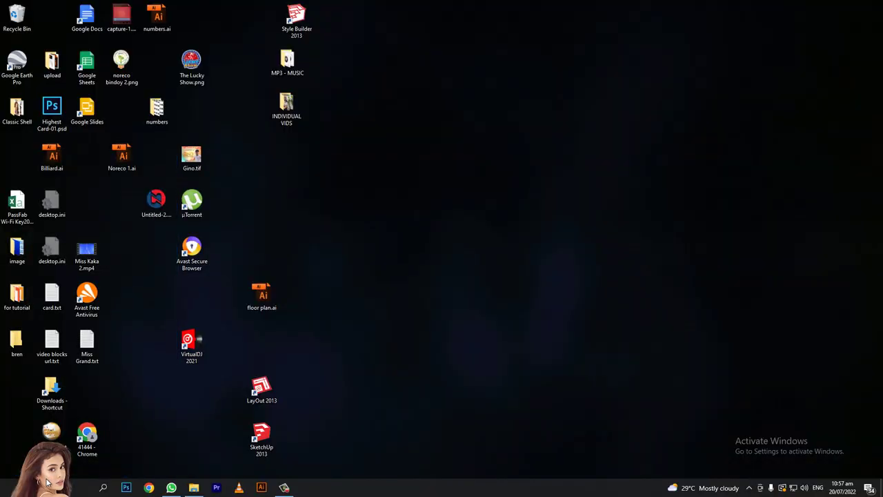
pyautogui.click(47, 482)
pyautogui.click(47, 482)
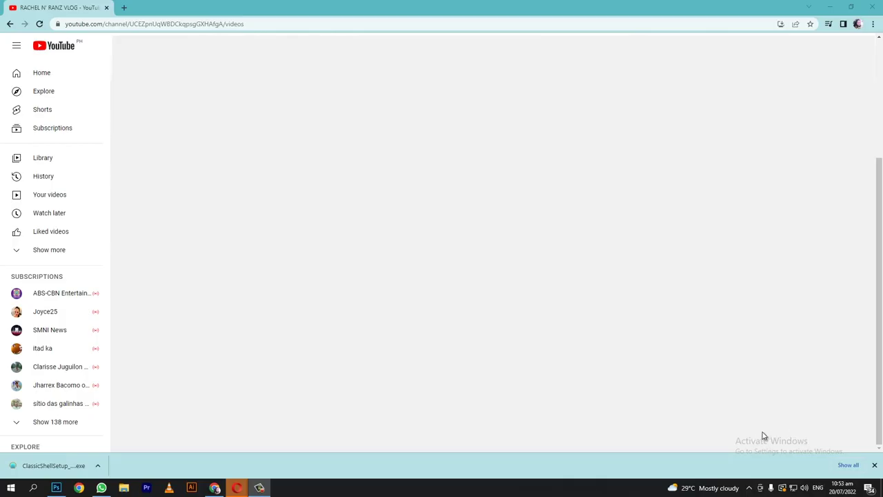
# - Run a Google search for 'classic shell' in a new browser tab
pyautogui.click(125, 8)
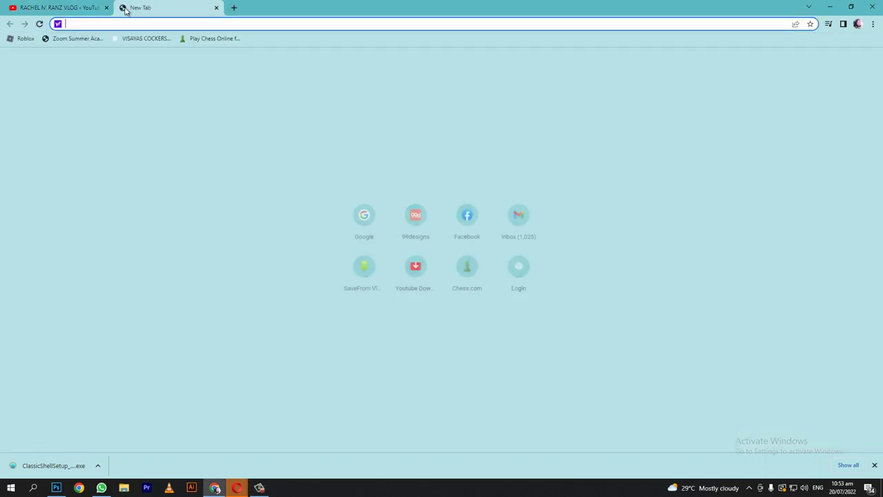
pyautogui.click(362, 215)
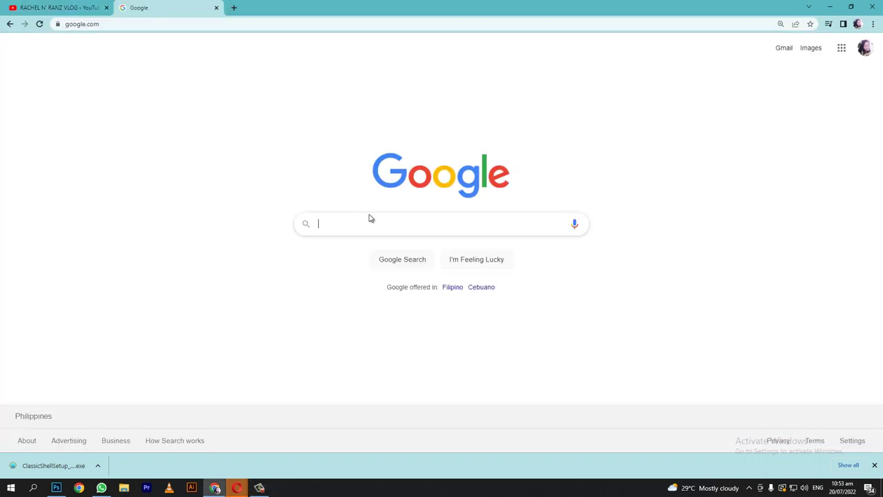
pyautogui.write('cla')
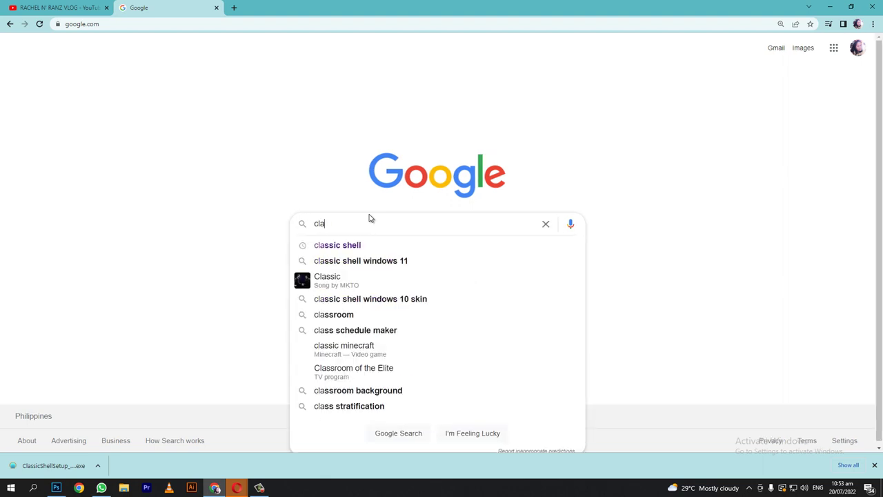
pyautogui.write('ssic ')
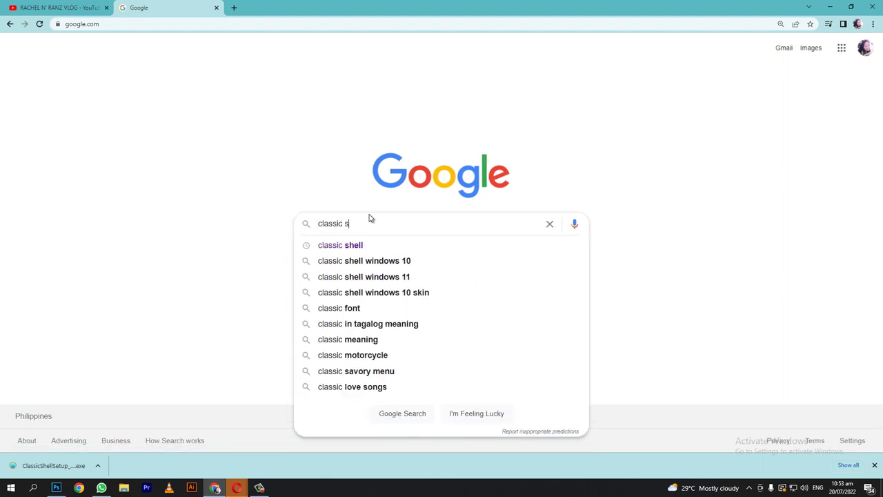
pyautogui.write('shell')
pyautogui.press('Return')
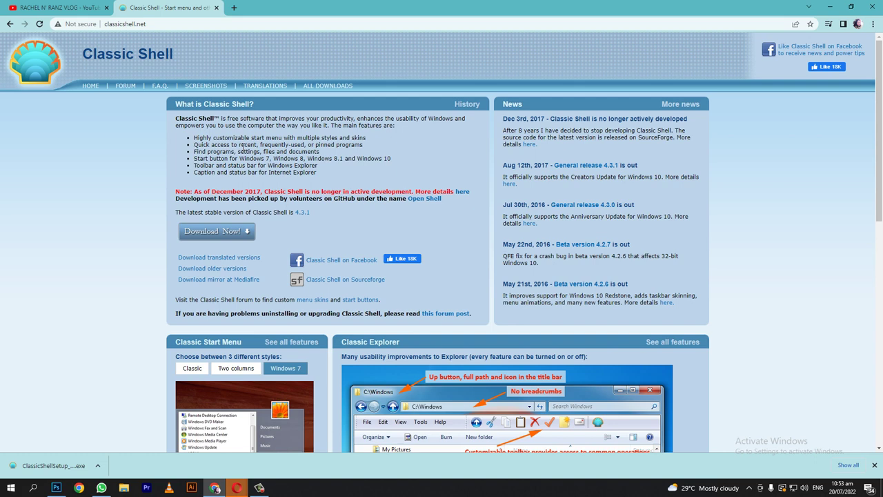
# - Download ClassicShellSetup_4_3_1.exe, the English installer, and reveal it in Downloads
pyautogui.click(232, 233)
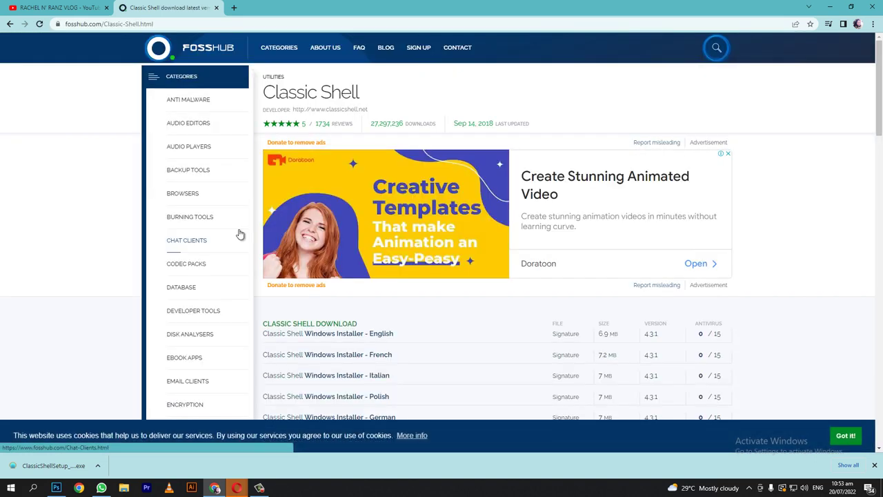
pyautogui.scroll(-3, 480, 233)
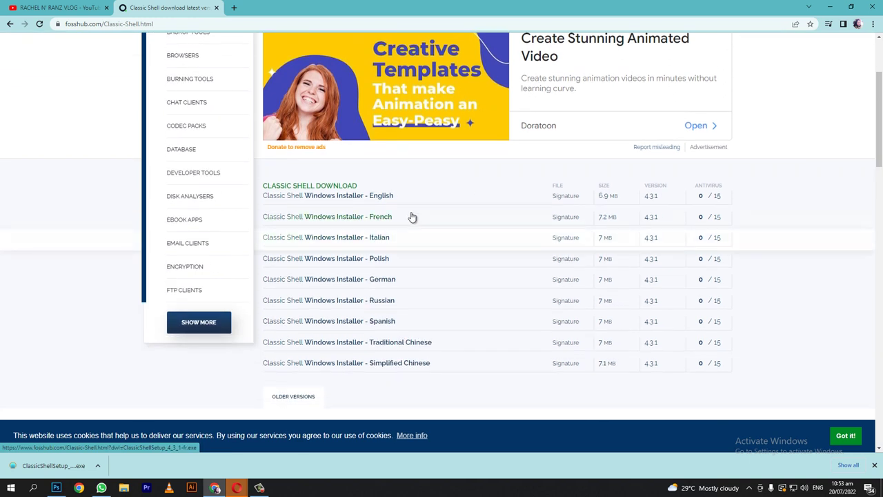
pyautogui.click(351, 198)
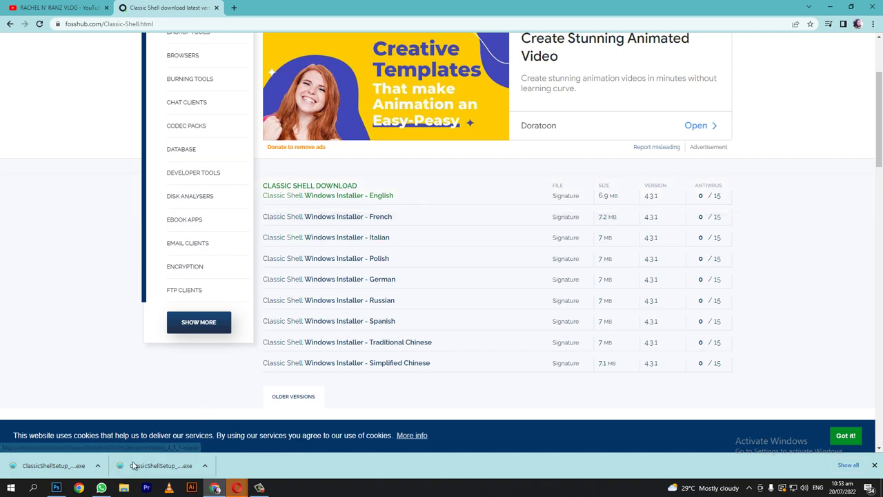
pyautogui.click(98, 469)
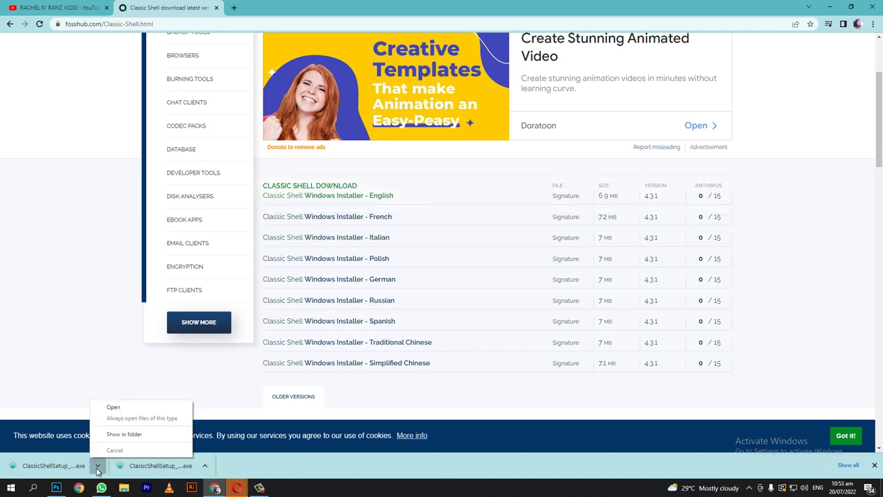
pyautogui.click(115, 434)
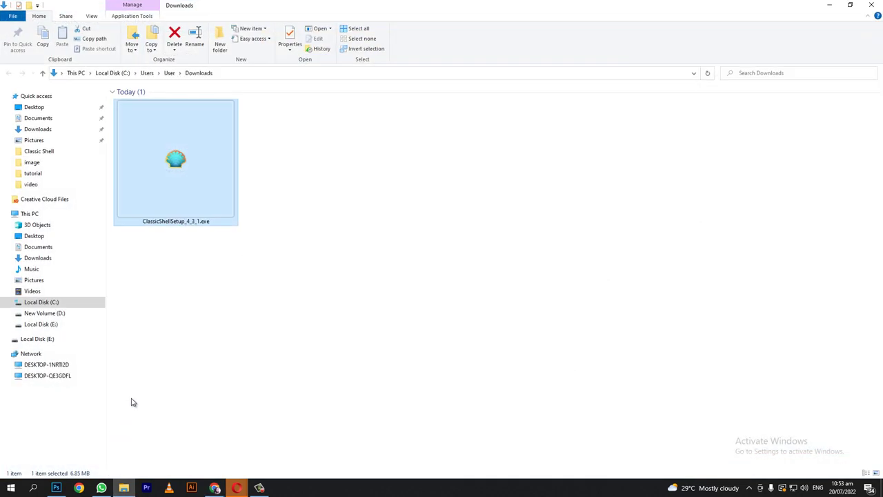
# - Run the Classic Shell setup as administrator, accept the licence, and complete installation
pyautogui.rightClick(183, 160)
pyautogui.click(214, 174)
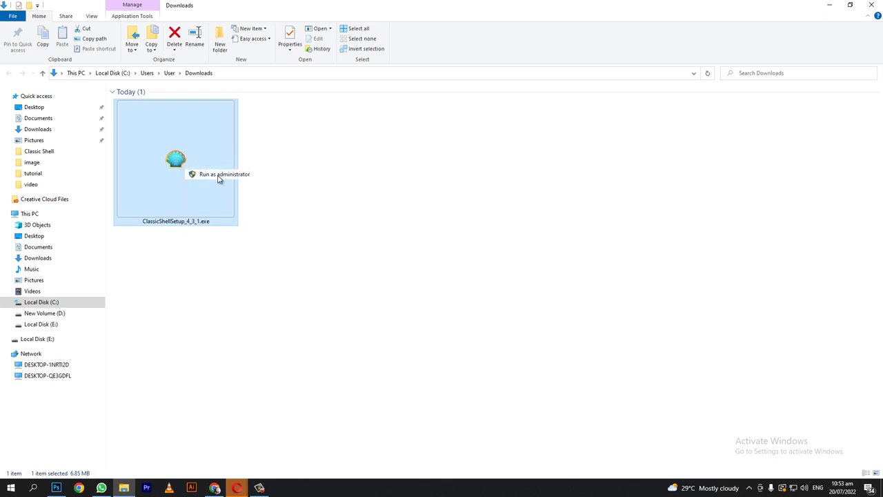
pyautogui.click(486, 316)
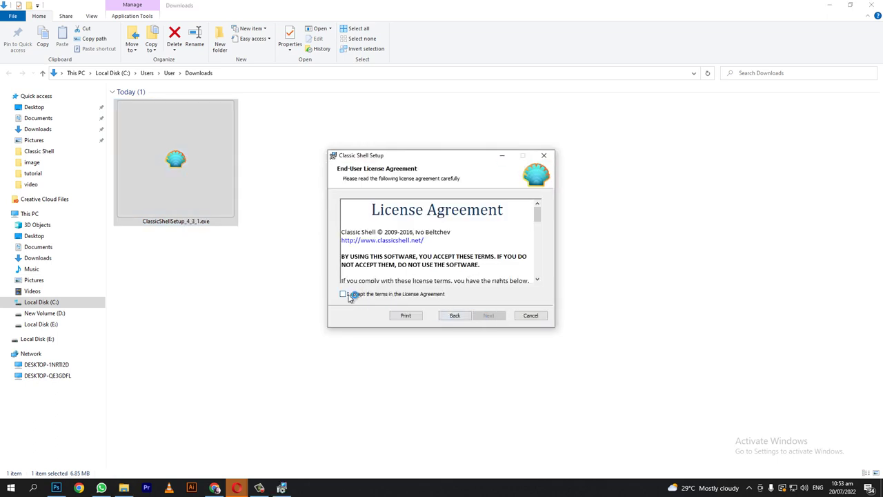
pyautogui.click(343, 294)
pyautogui.click(498, 319)
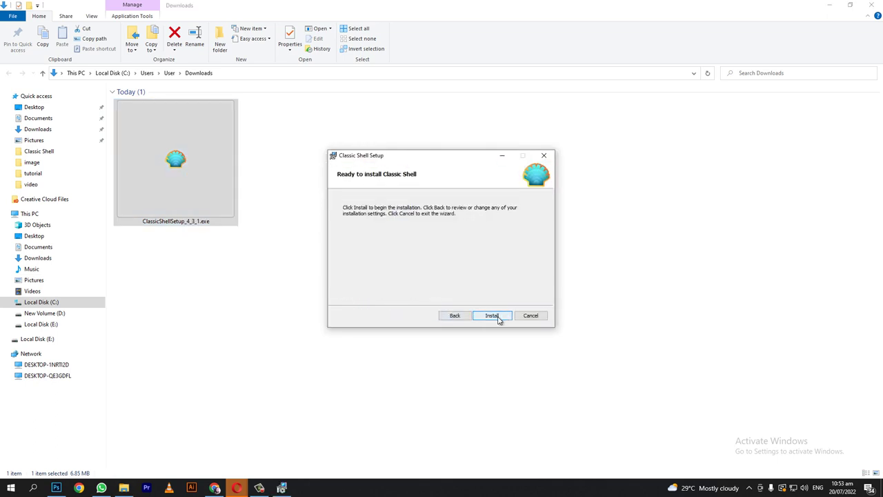
pyautogui.click(498, 319)
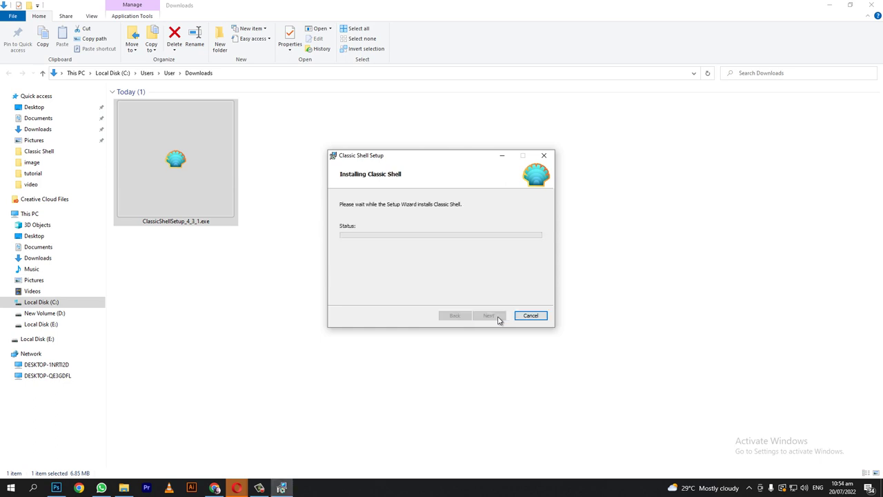
pyautogui.click(498, 317)
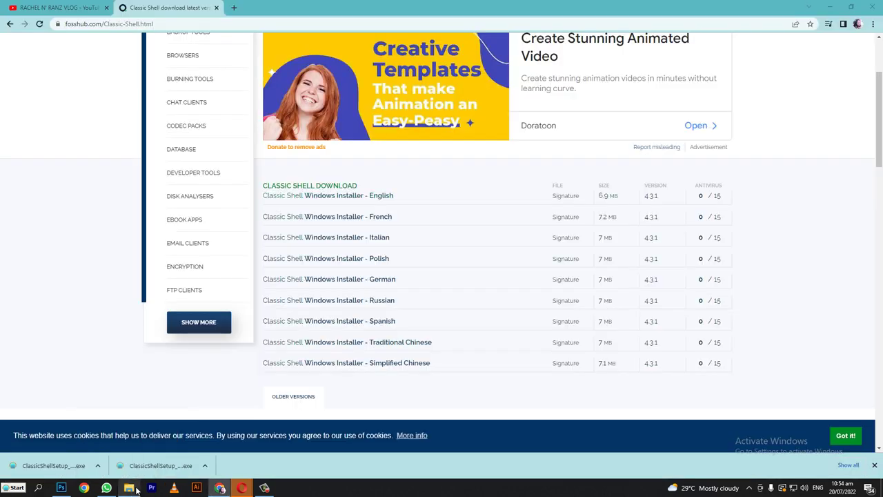
# - Open Replace Me Template.psd from the Desktop's Classic Shell folder
pyautogui.click(129, 488)
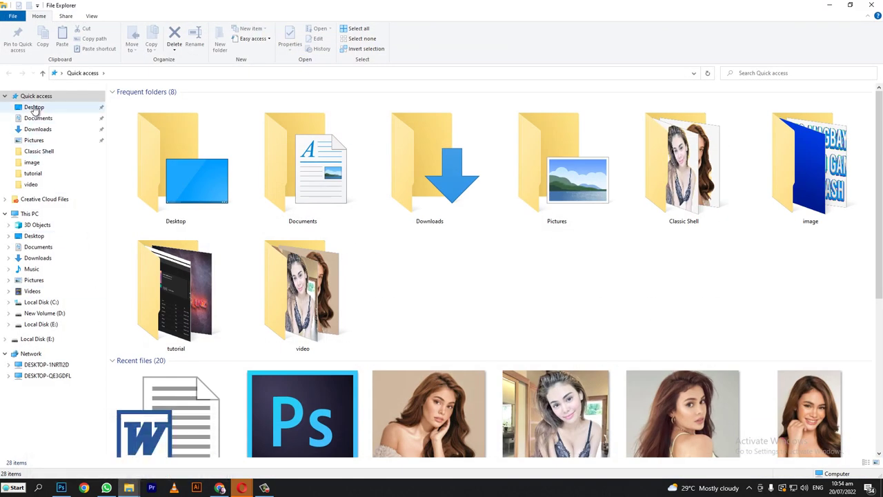
pyautogui.click(36, 107)
pyautogui.scroll(-3, 872, 309)
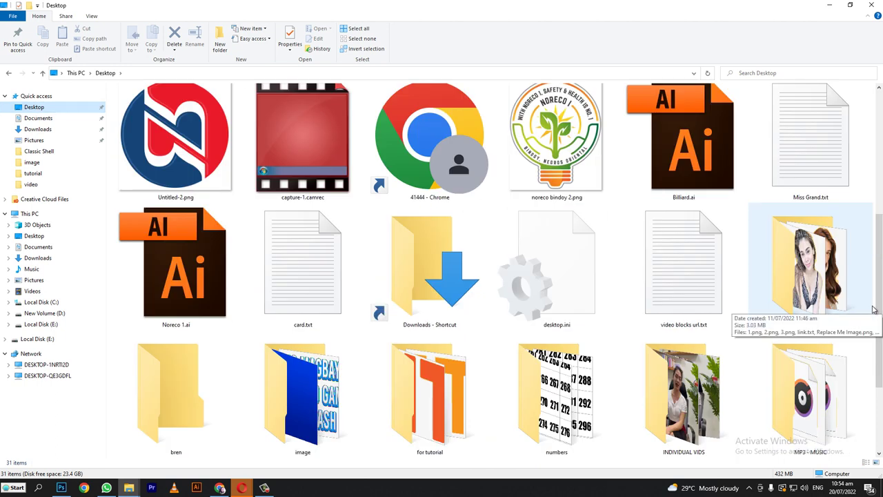
pyautogui.doubleClick(837, 269)
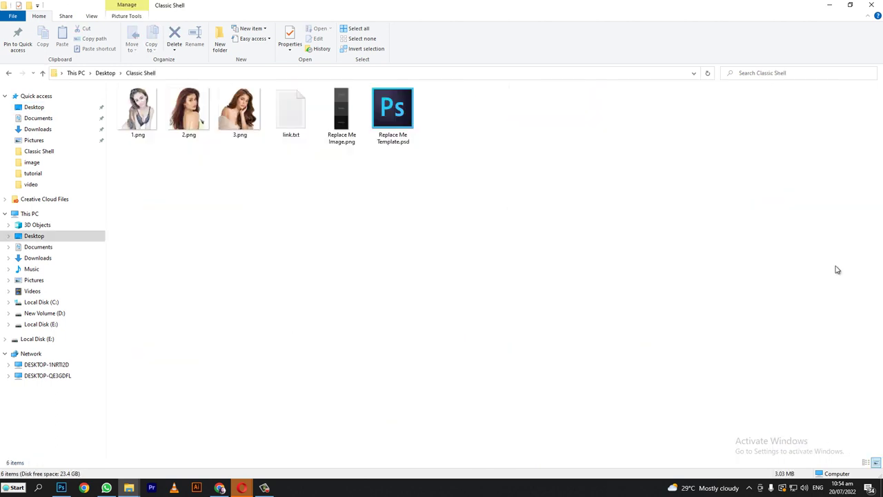
pyautogui.doubleClick(401, 115)
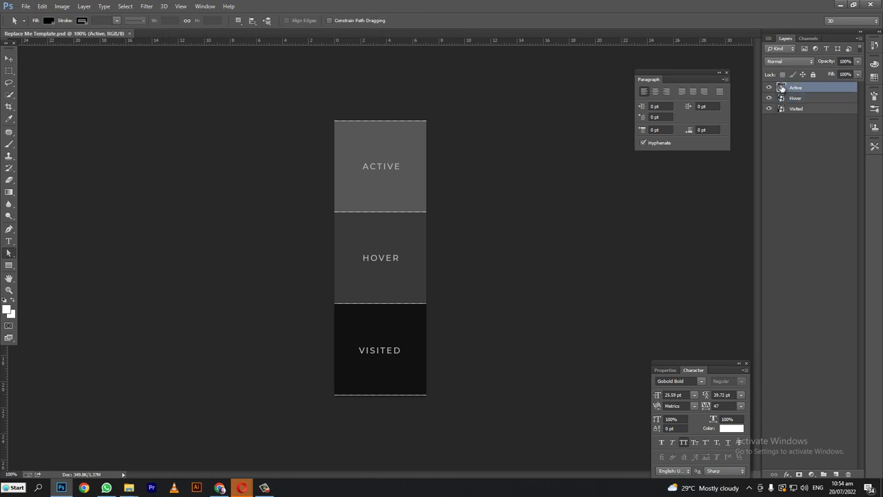
# - Open the Active layer's contents, place 1.png, and delete the placeholder layer
pyautogui.doubleClick(781, 87)
pyautogui.click(487, 201)
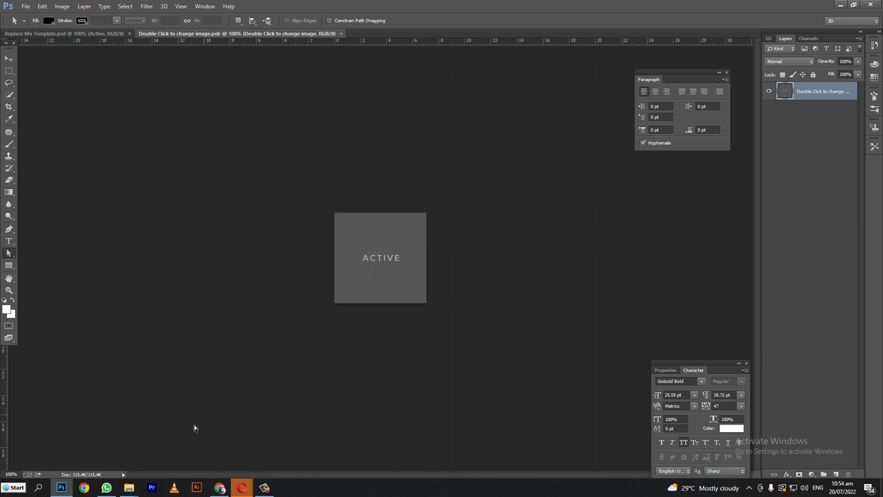
pyautogui.moveTo(128, 488)
pyautogui.click(178, 459)
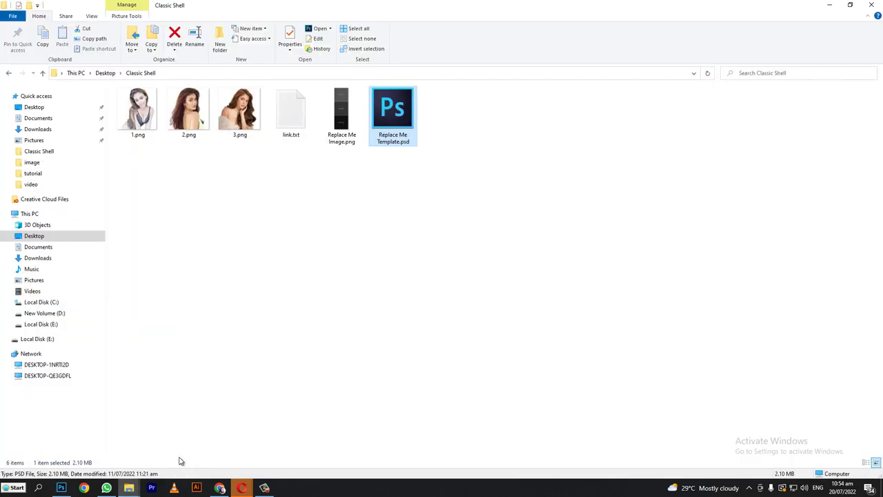
pyautogui.click(142, 115)
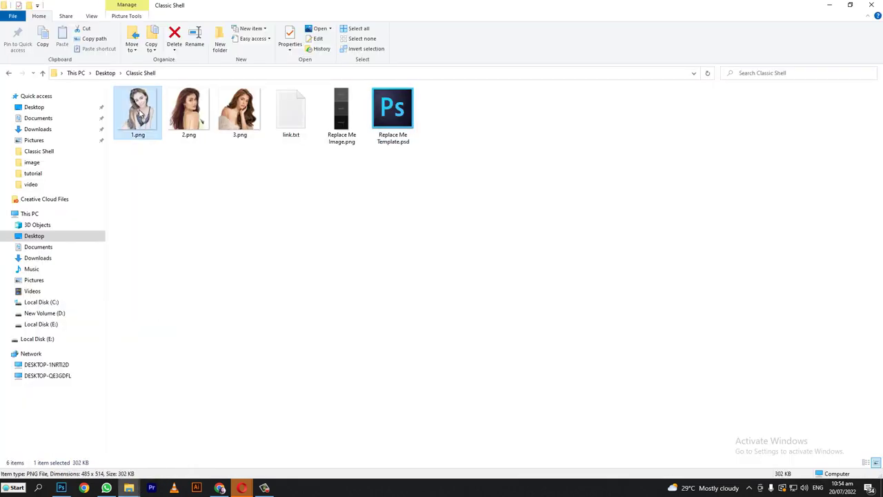
pyautogui.moveTo(140, 114); pyautogui.dragTo(61, 487)
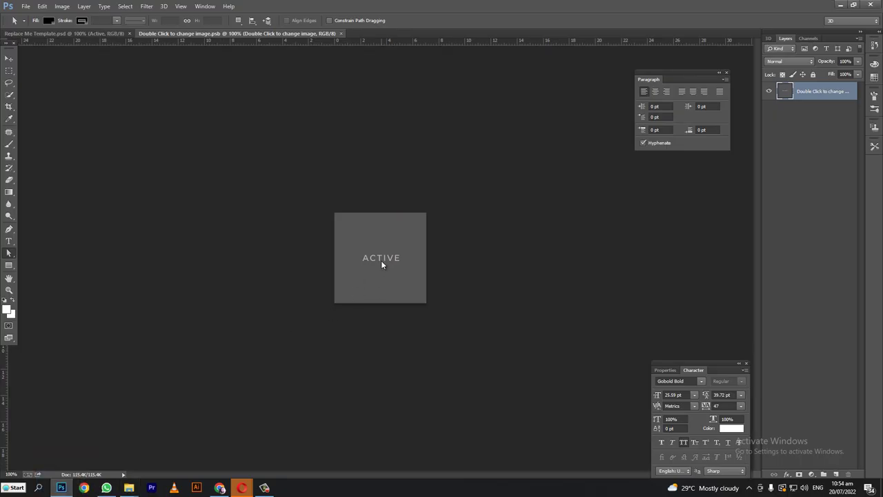
pyautogui.moveTo(61, 487); pyautogui.dragTo(381, 260)
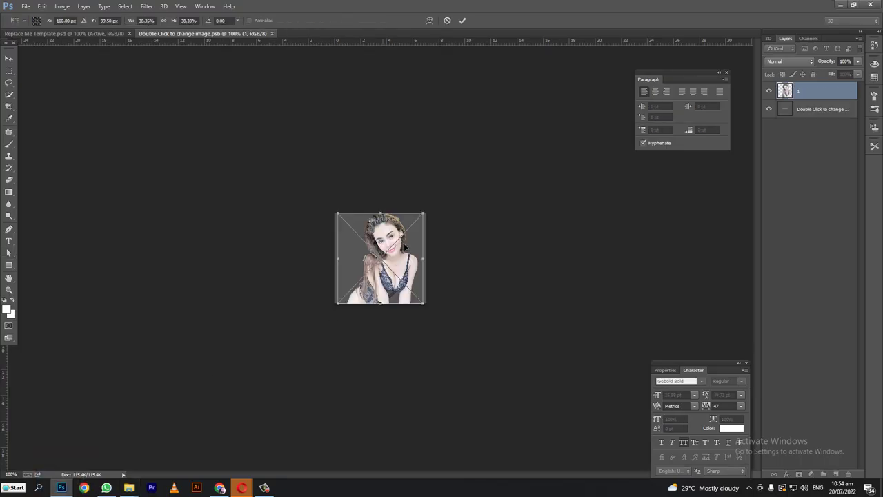
pyautogui.press('Return')
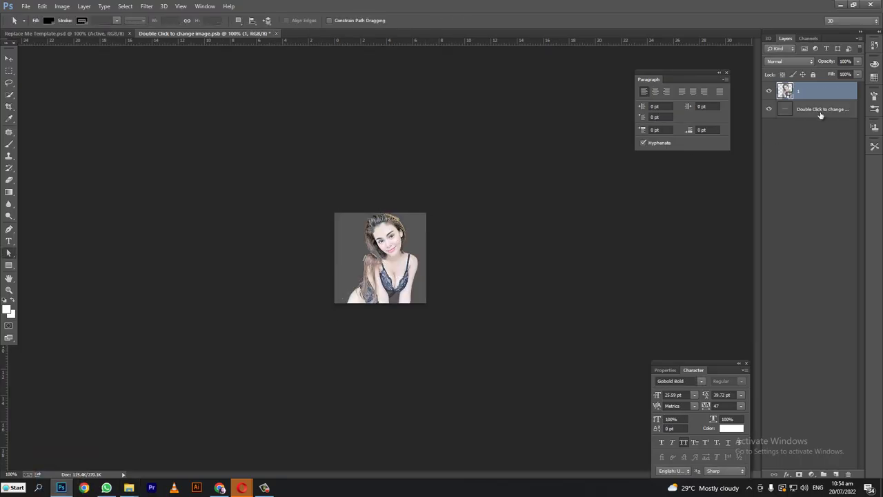
pyautogui.click(818, 113)
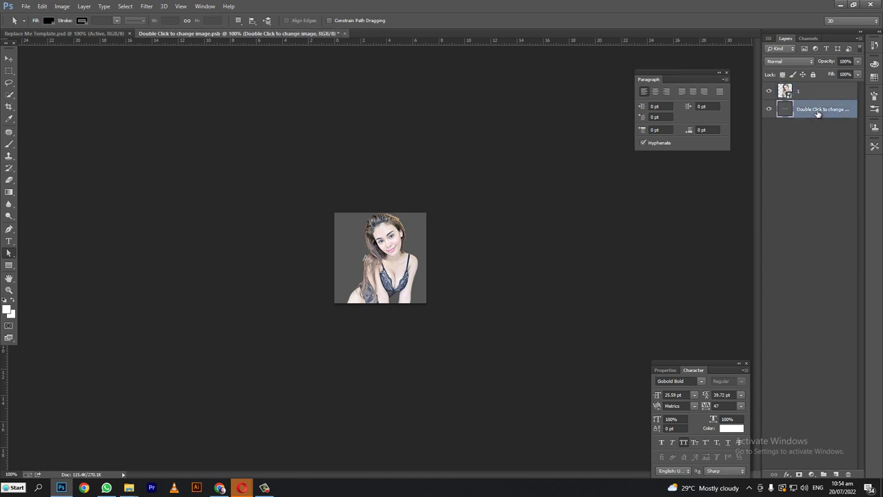
pyautogui.press('Delete')
# - Enlarge and reposition the photo to cover the square, then save
pyautogui.hotkey('ctrl', '+')
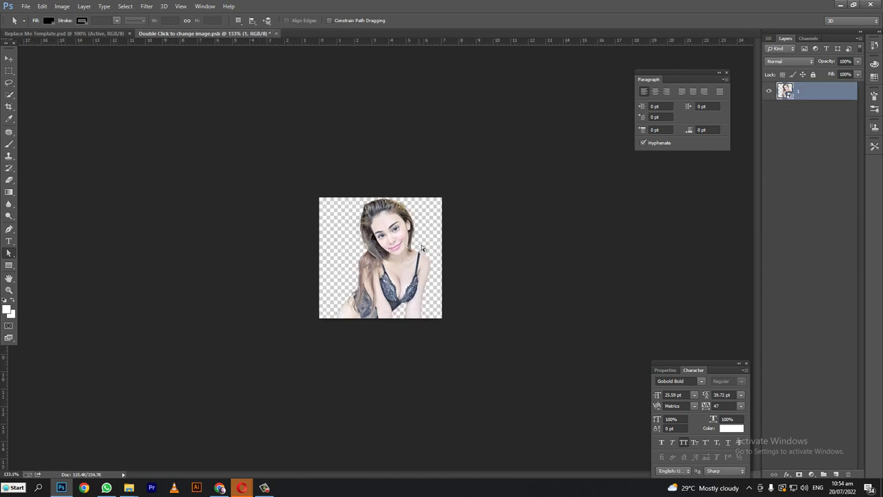
pyautogui.hotkey('ctrl', 't')
pyautogui.moveTo(439, 200); pyautogui.dragTo(463, 181)
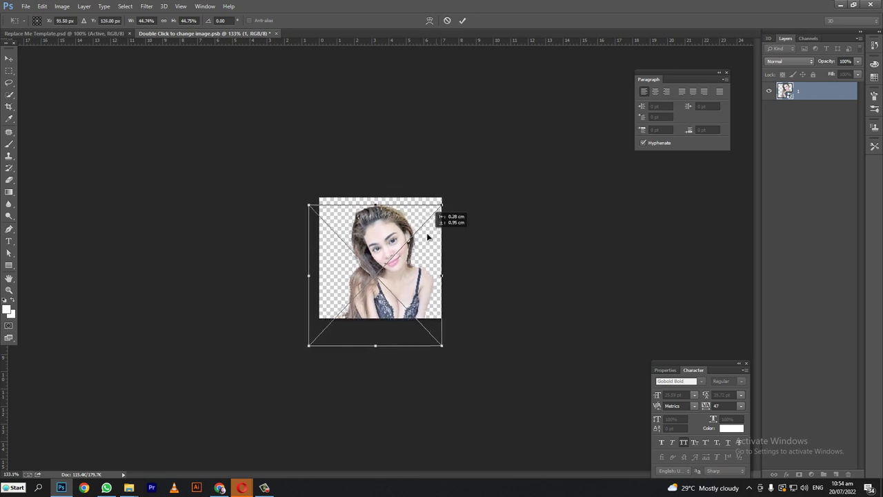
pyautogui.moveTo(440, 215); pyautogui.dragTo(427, 229)
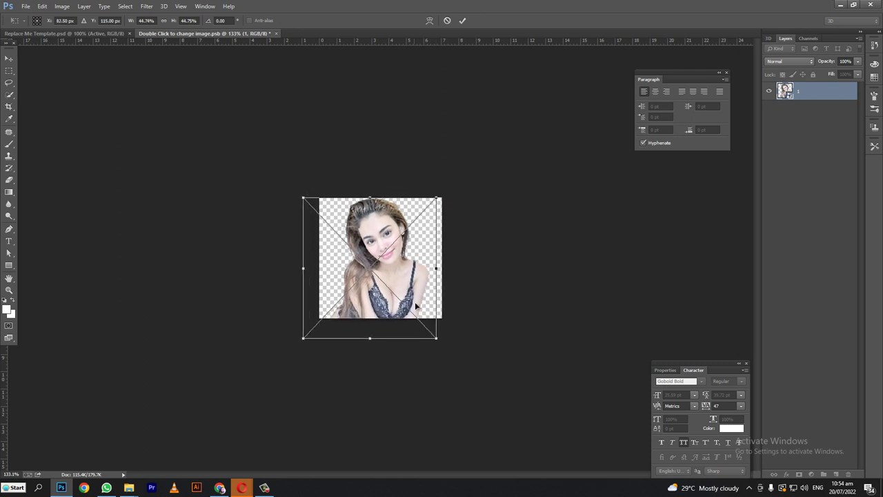
pyautogui.moveTo(434, 339); pyautogui.dragTo(442, 348)
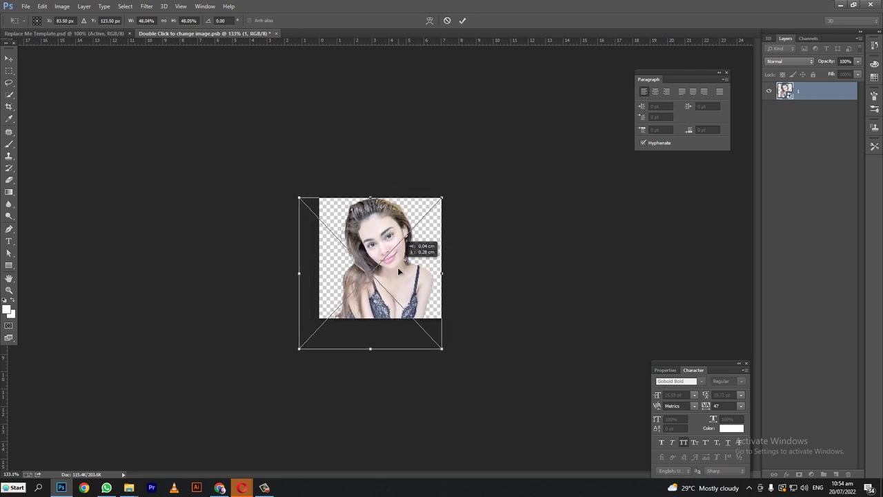
pyautogui.press('Return')
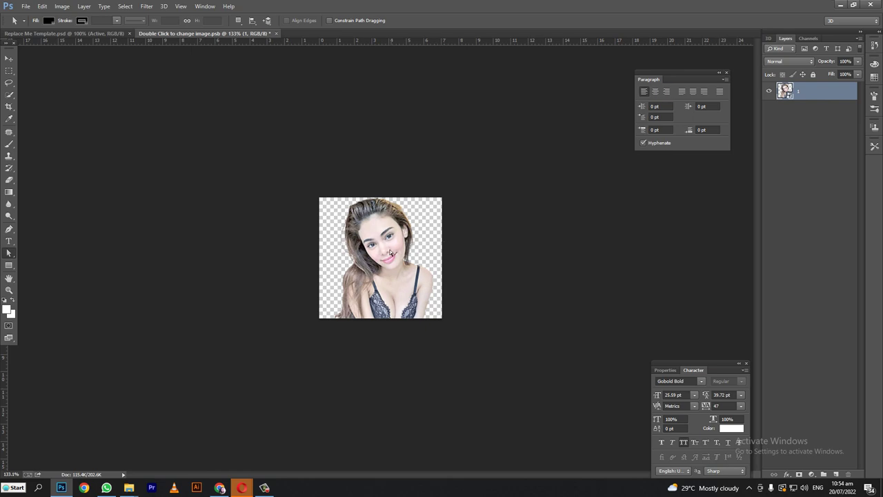
pyautogui.hotkey('ctrl', 's')
# - Save the Active contents over the existing file with Maximize Compatibility, then close it
pyautogui.click(25, 6)
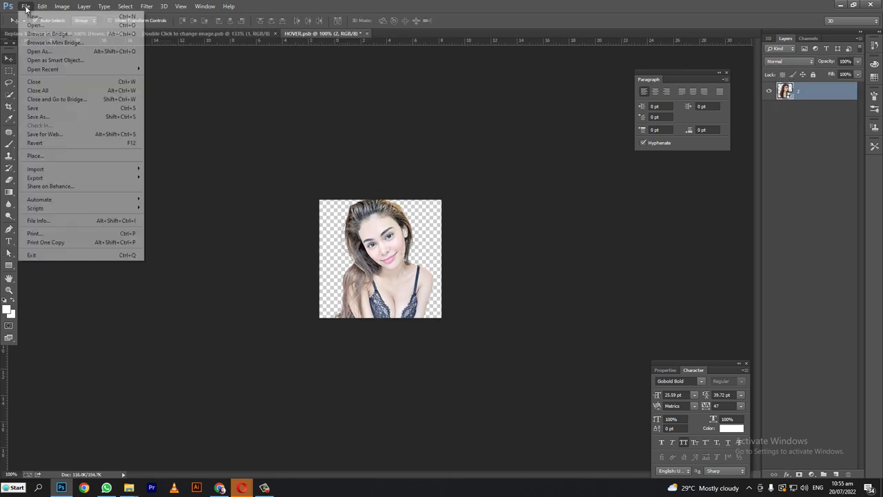
pyautogui.click(50, 118)
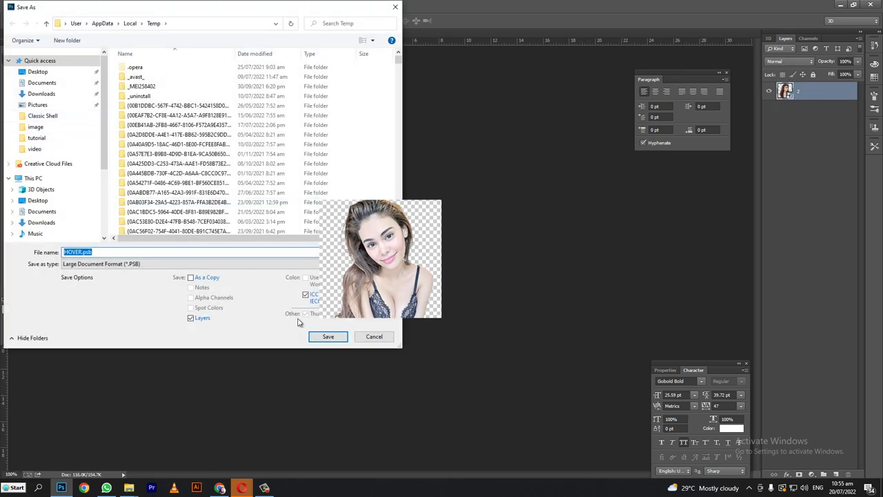
pyautogui.click(322, 338)
pyautogui.click(462, 248)
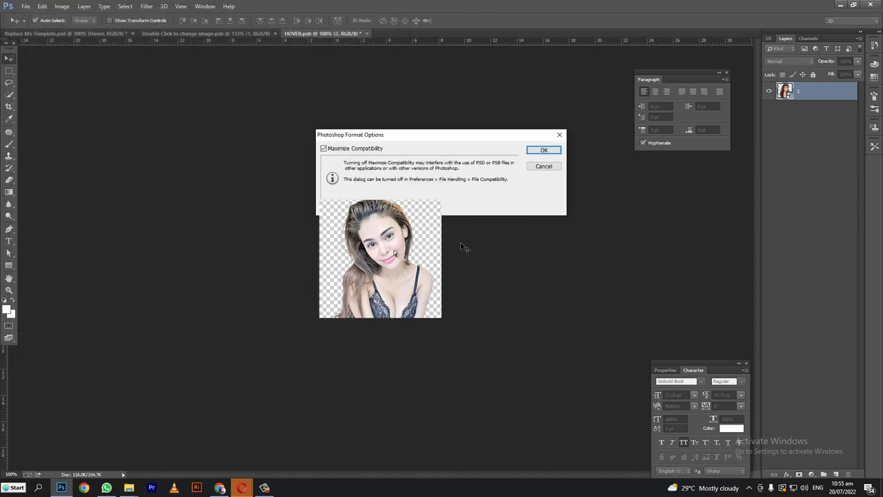
pyautogui.click(546, 152)
pyautogui.hotkey('ctrl', 'w')
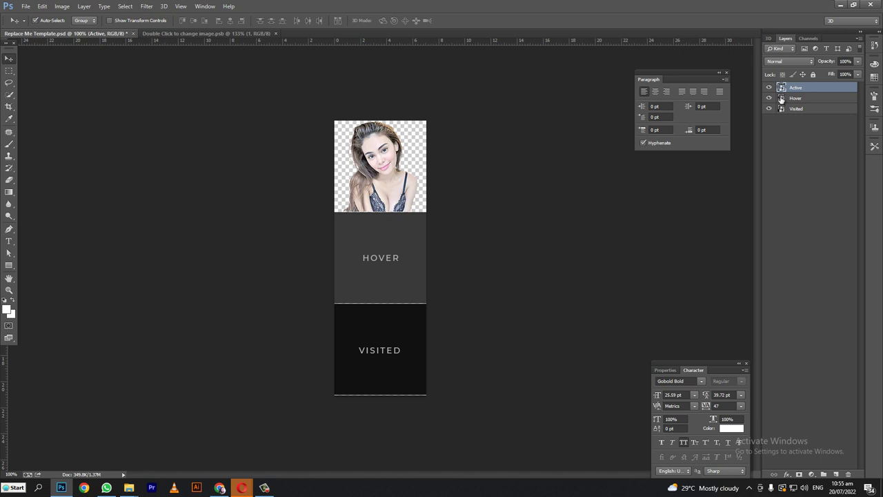
# - Open the Hover layer's contents, place 2.png, and delete the HOVER placeholder layer
pyautogui.doubleClick(782, 99)
pyautogui.click(473, 199)
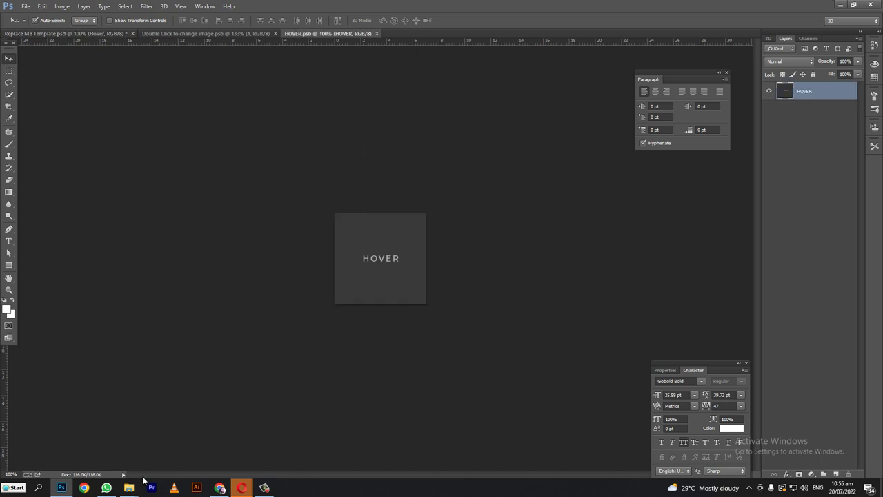
pyautogui.moveTo(128, 488)
pyautogui.click(185, 454)
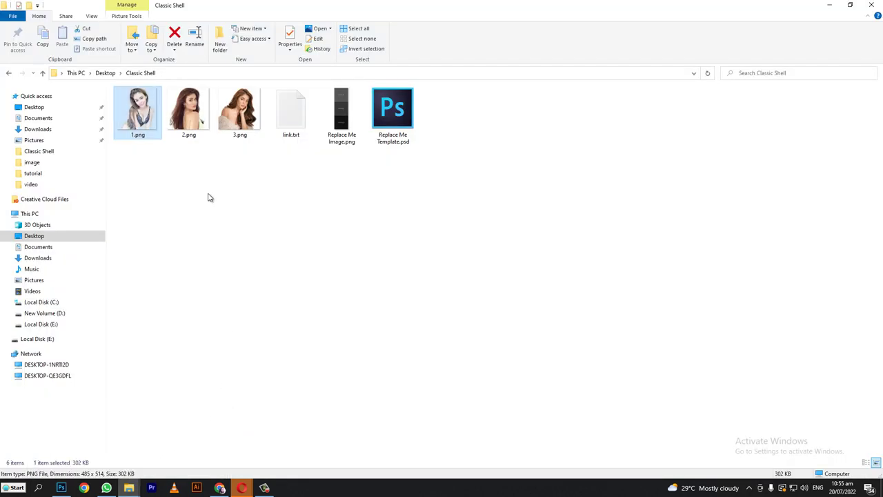
pyautogui.click(190, 120)
pyautogui.moveTo(191, 120)
pyautogui.mouseDown()
pyautogui.moveTo(79, 473)
pyautogui.moveTo(374, 265)
pyautogui.mouseUp()
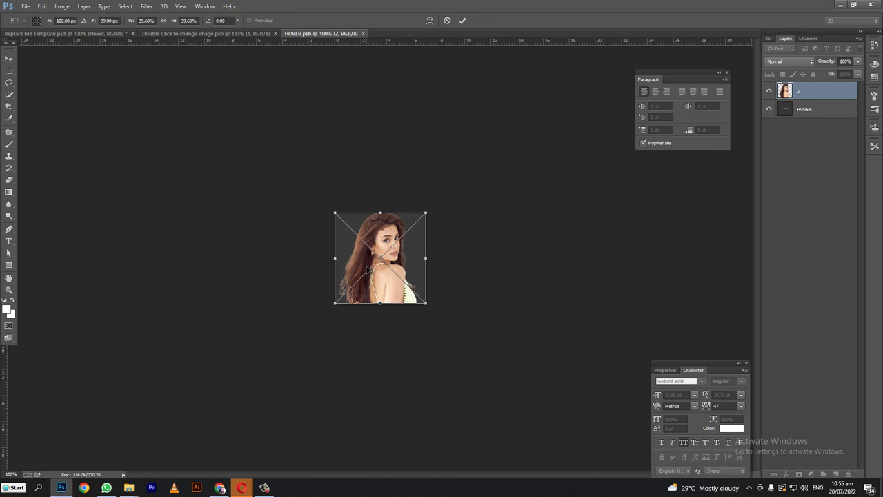
pyautogui.press('Return')
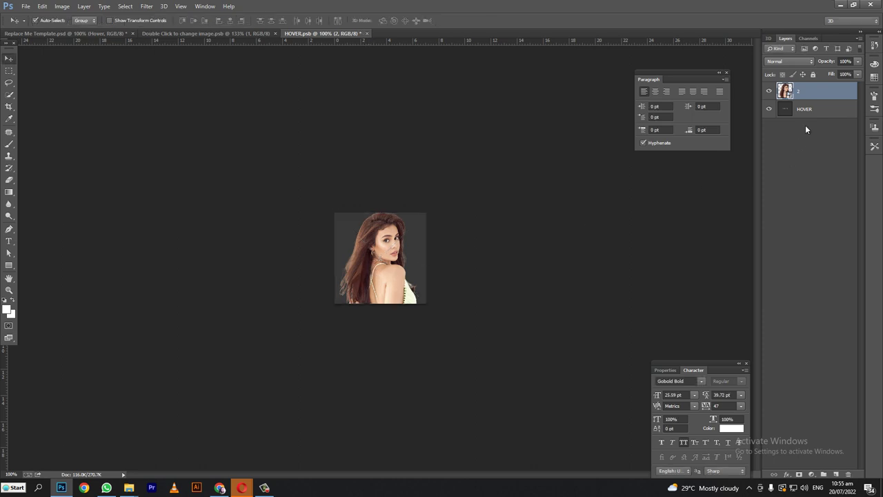
pyautogui.click(812, 109)
pyautogui.press('Delete')
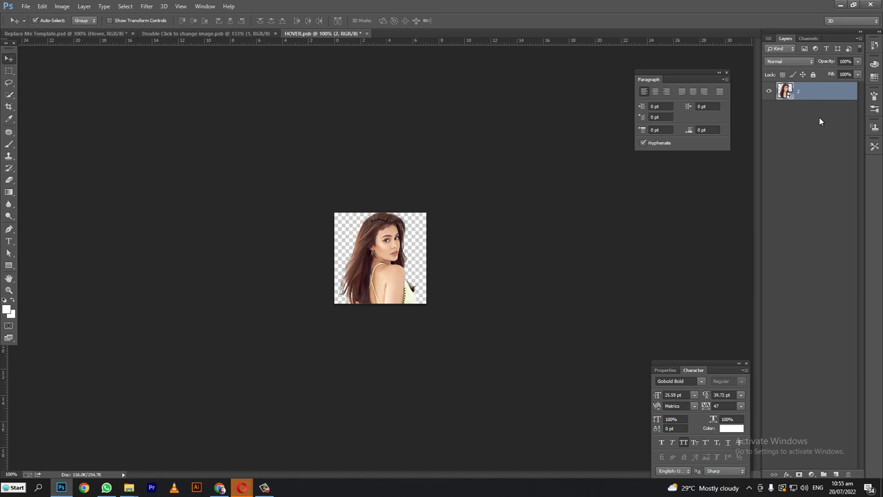
# - Save over HOVER.psb with Maximize Compatibility and close it to return to the template
pyautogui.click(26, 6)
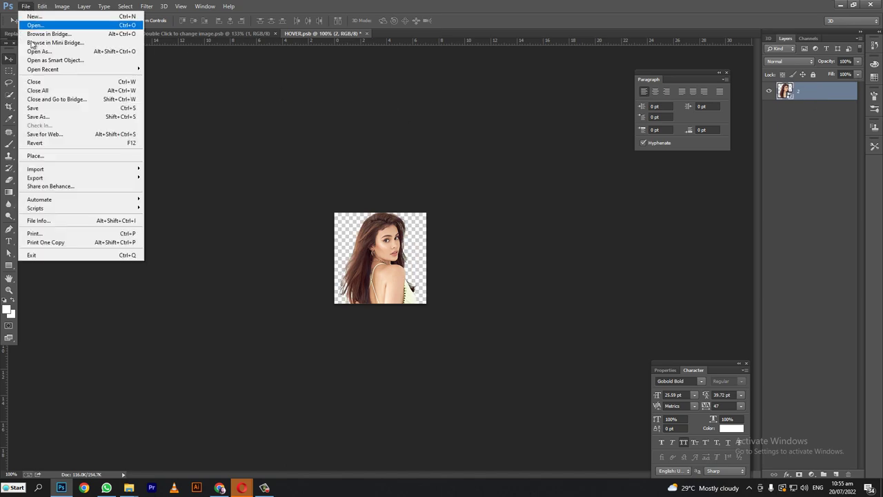
pyautogui.click(50, 115)
pyautogui.click(328, 336)
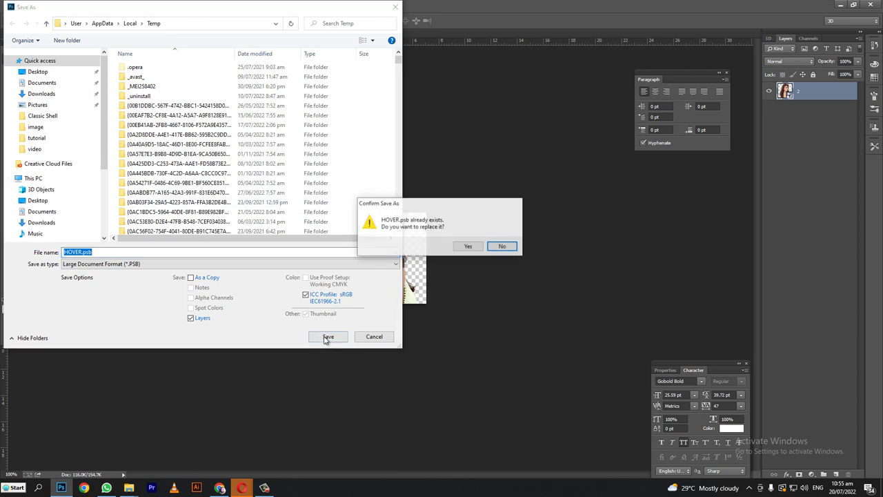
pyautogui.click(464, 247)
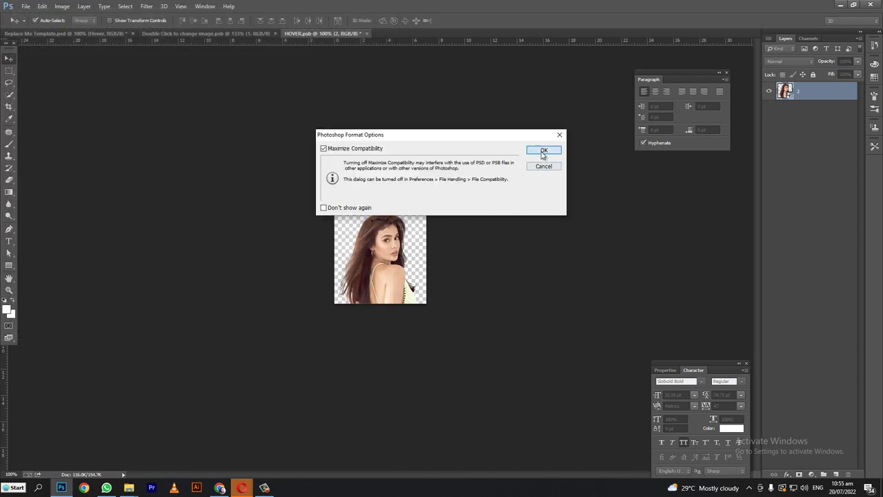
pyautogui.click(542, 152)
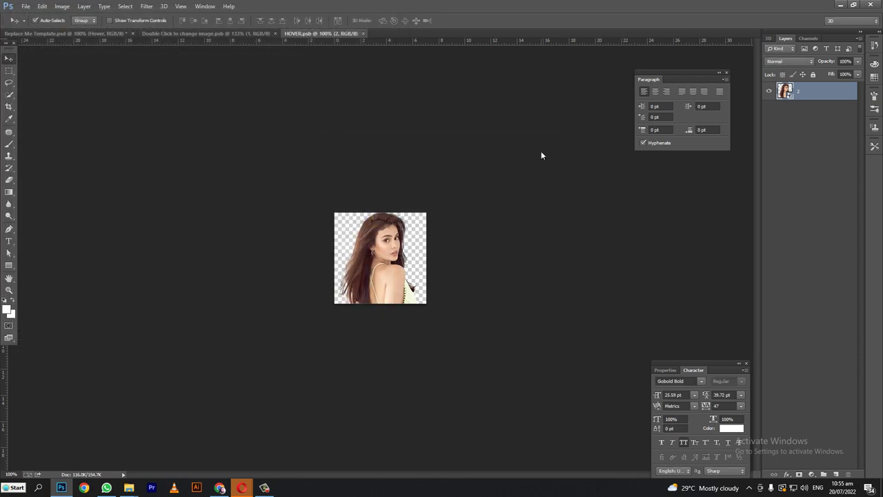
pyautogui.click(363, 33)
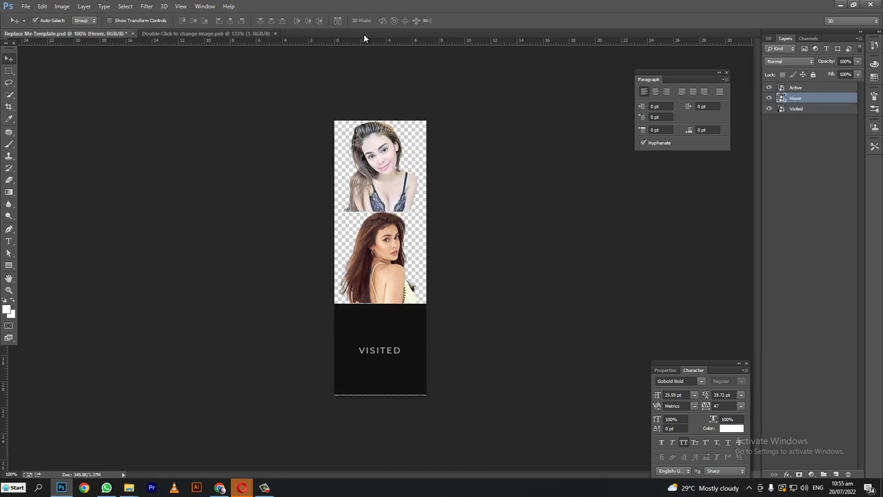
# - Open the Visited layer's contents and place 3.png, enlarged to fill the square
pyautogui.doubleClick(782, 108)
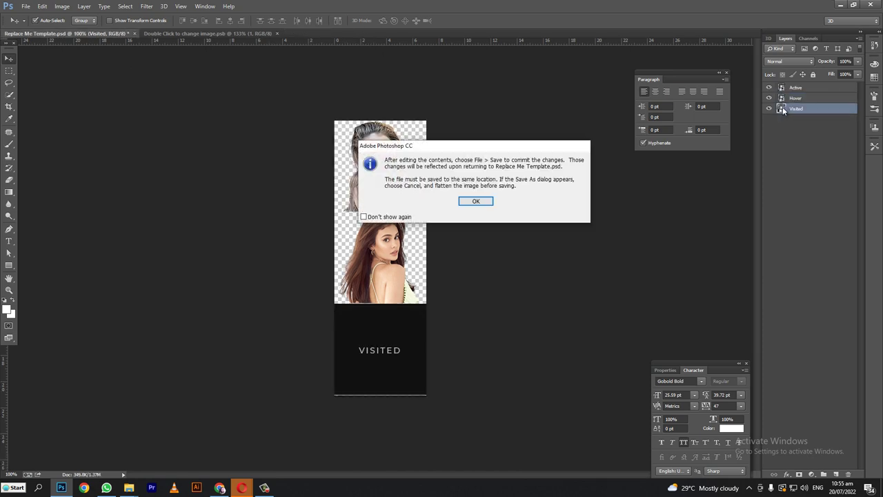
pyautogui.click(475, 201)
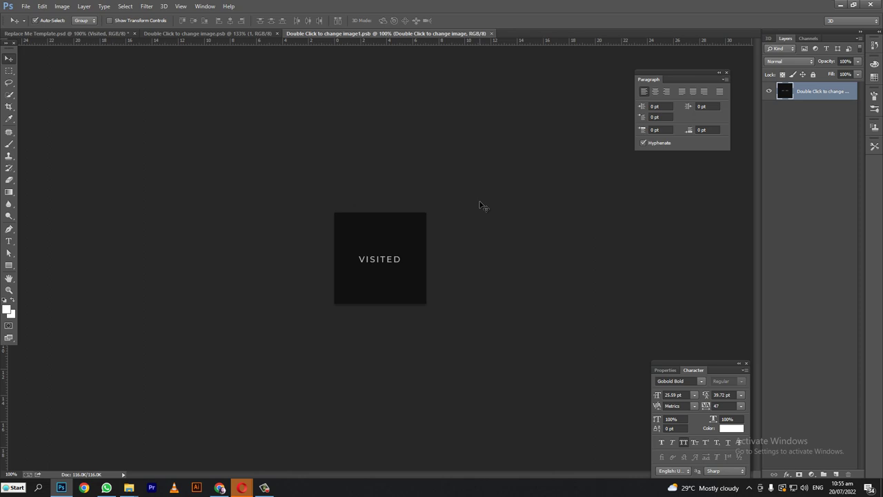
pyautogui.moveTo(129, 488)
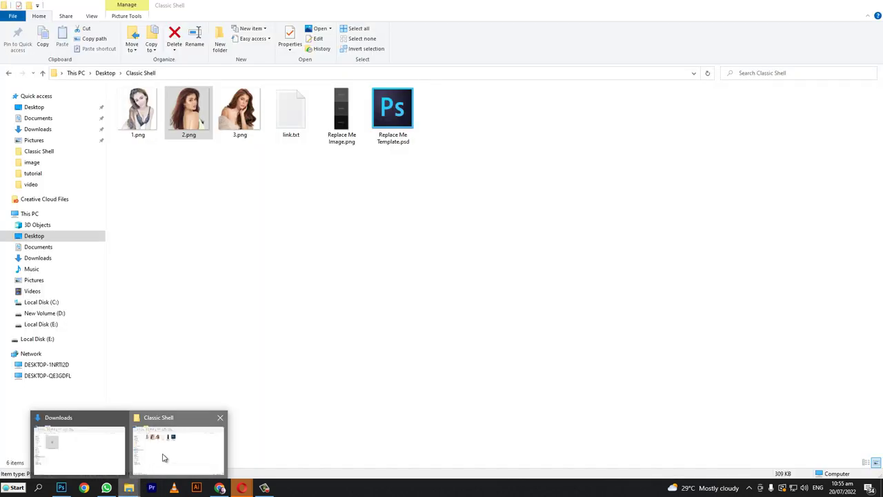
pyautogui.click(164, 458)
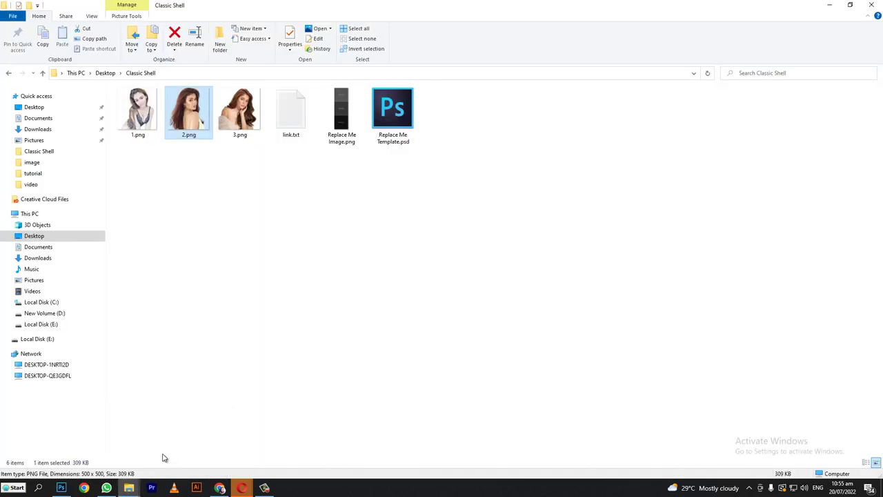
pyautogui.click(241, 118)
pyautogui.moveTo(237, 116)
pyautogui.mouseDown()
pyautogui.moveTo(63, 492)
pyautogui.moveTo(366, 272)
pyautogui.mouseUp()
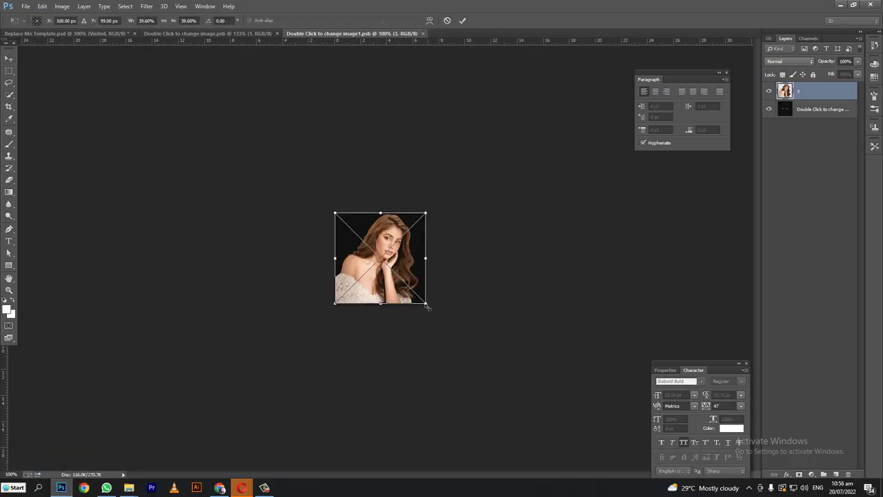
pyautogui.moveTo(426, 304)
pyautogui.mouseDown()
pyautogui.moveTo(437, 314)
pyautogui.moveTo(461, 305)
pyautogui.mouseUp()
pyautogui.moveTo(412, 244); pyautogui.dragTo(406, 255)
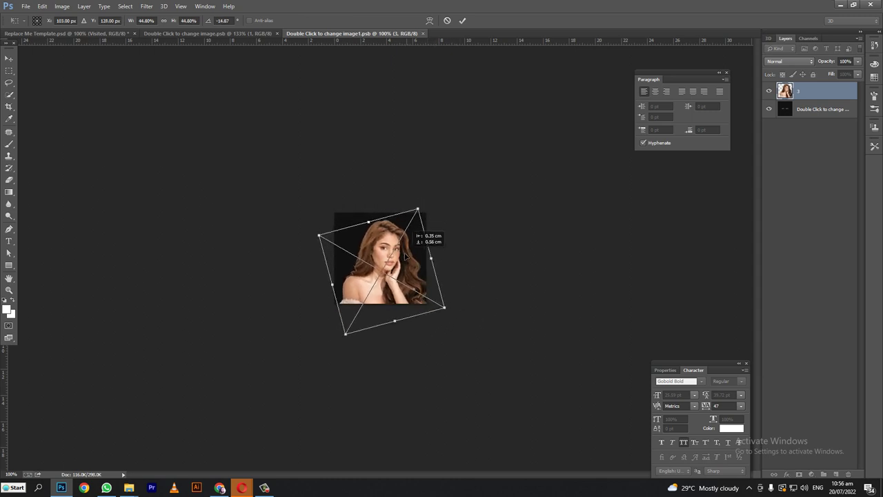
pyautogui.press('Return')
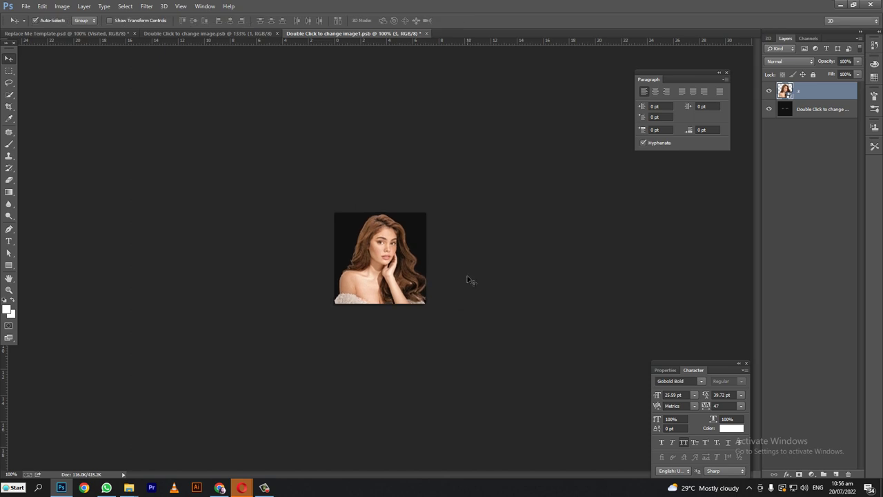
# - Cancel a trial rotation of the portrait and delete the black background layer
pyautogui.hotkey('ctrl', 't')
pyautogui.moveTo(438, 310); pyautogui.dragTo(448, 308)
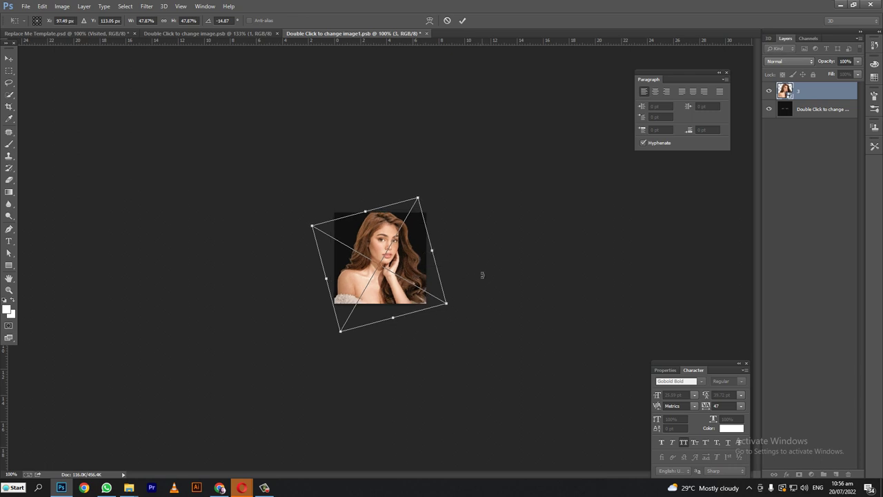
pyautogui.press('Escape')
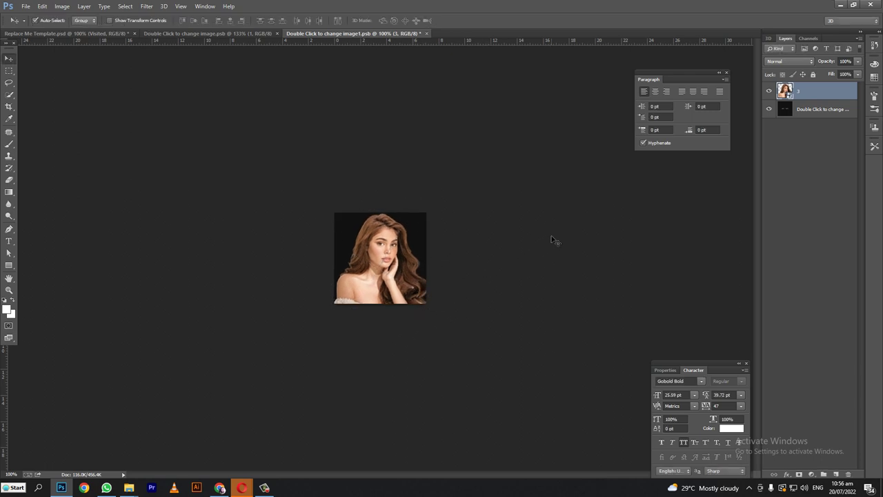
pyautogui.click(807, 111)
pyautogui.press('Delete')
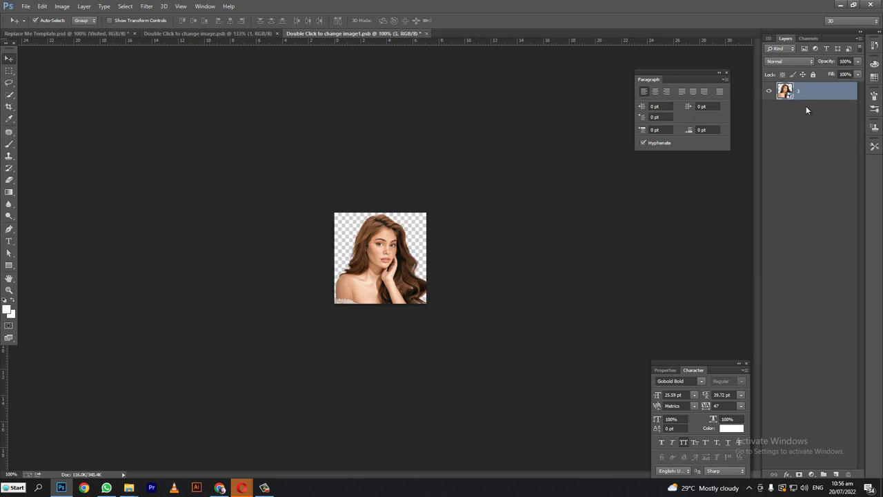
# - Save the Visited contents over the existing file, accept Format Options, and close it
pyautogui.click(24, 8)
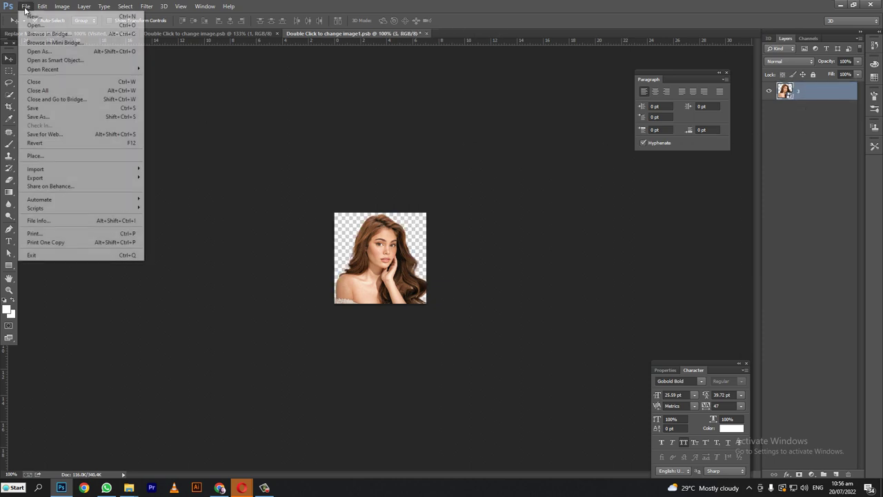
pyautogui.click(58, 117)
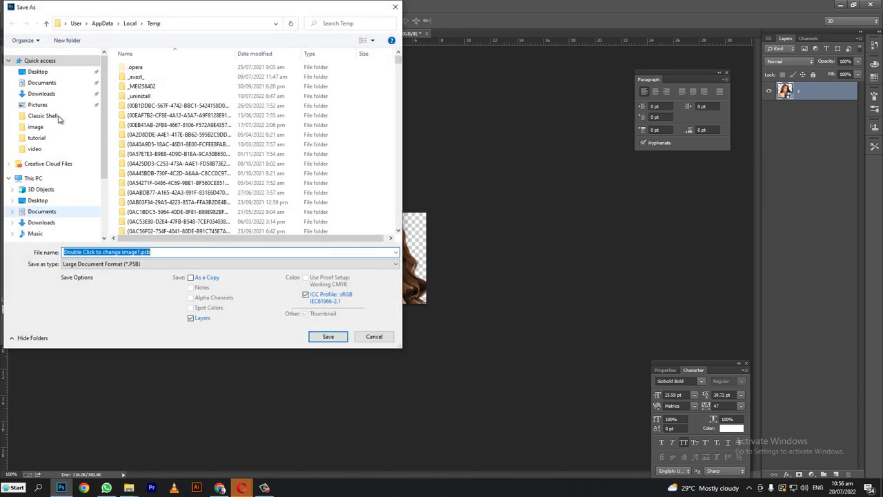
pyautogui.click(338, 338)
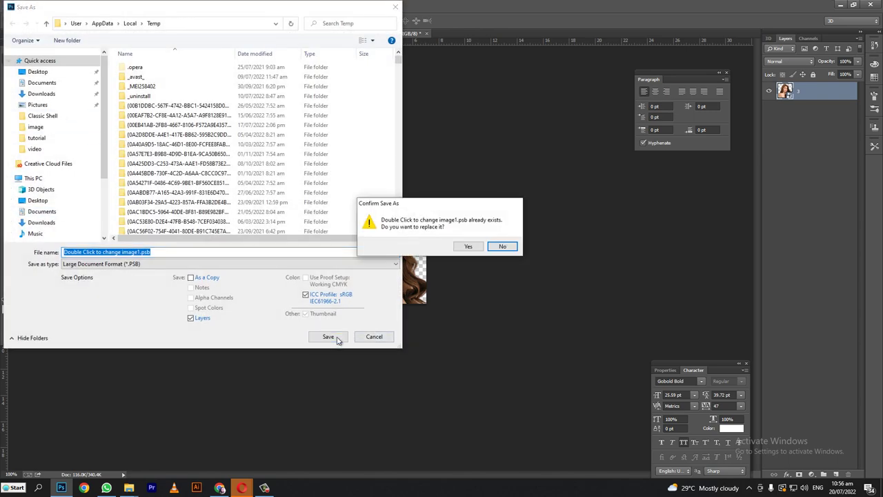
pyautogui.click(467, 246)
pyautogui.click(542, 150)
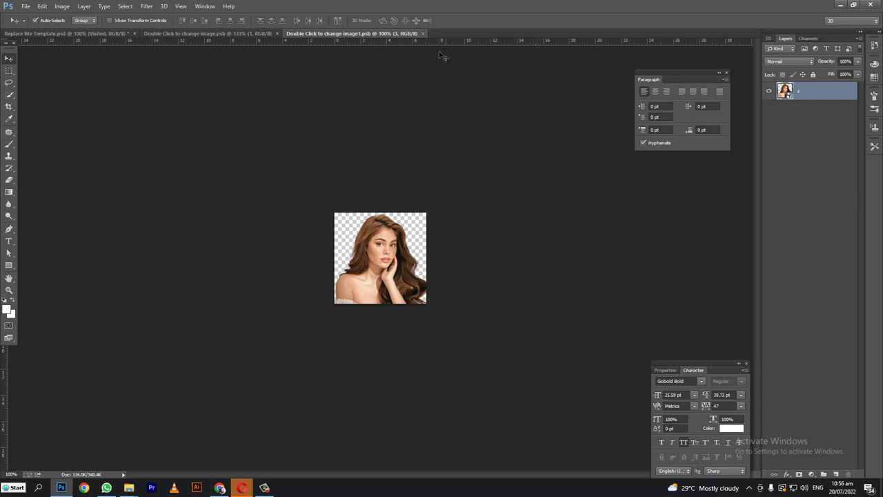
pyautogui.click(422, 34)
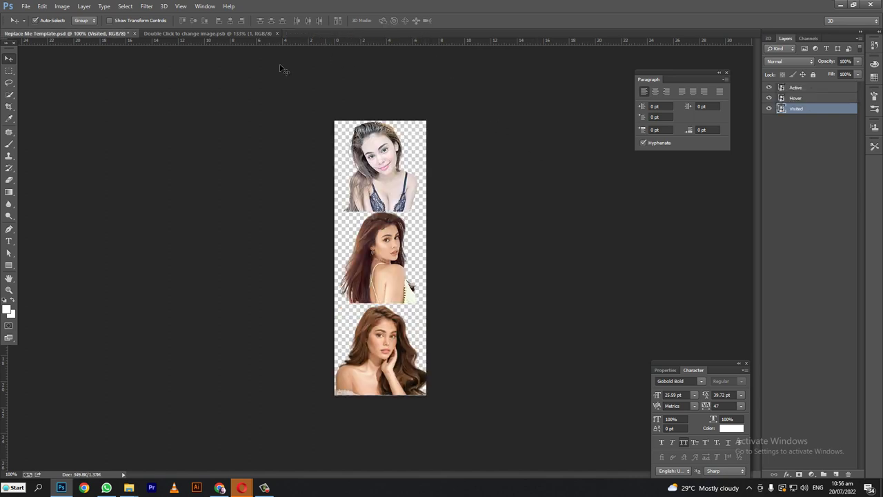
# - Save the three-photo template as PNG 'personalized start button' in the Classic Shell folder
pyautogui.click(27, 7)
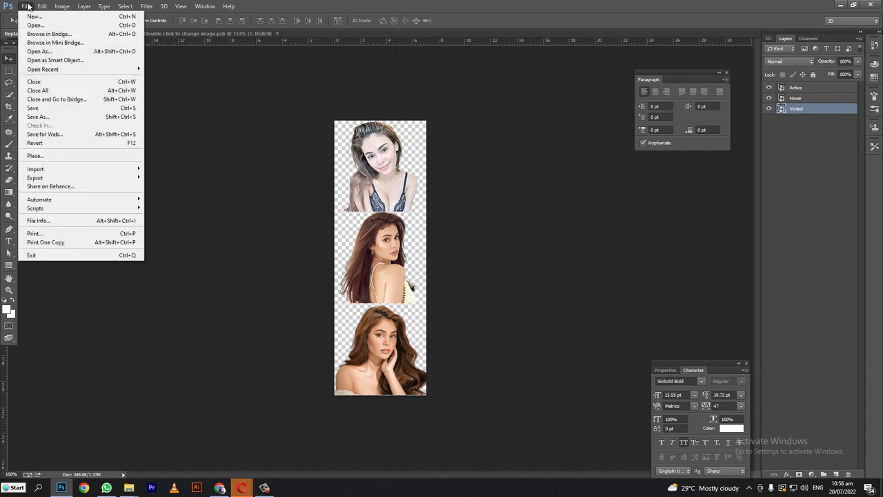
pyautogui.click(60, 116)
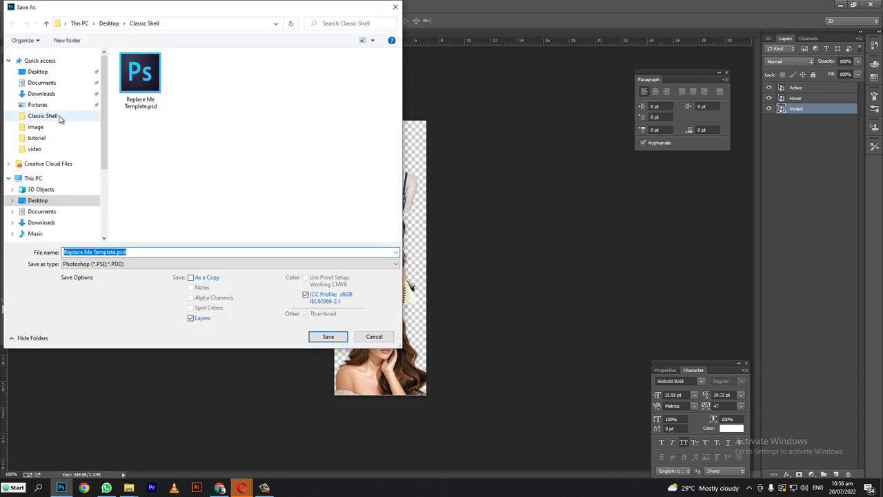
pyautogui.click(131, 266)
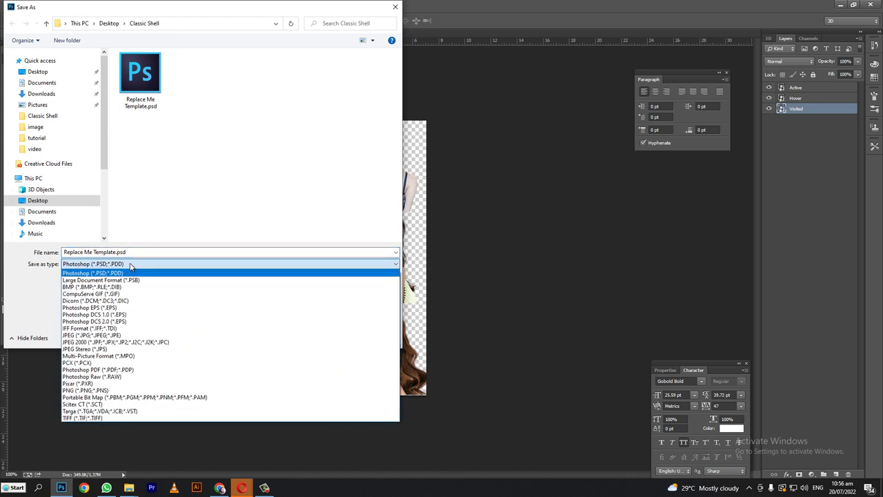
pyautogui.click(107, 389)
pyautogui.click(149, 252)
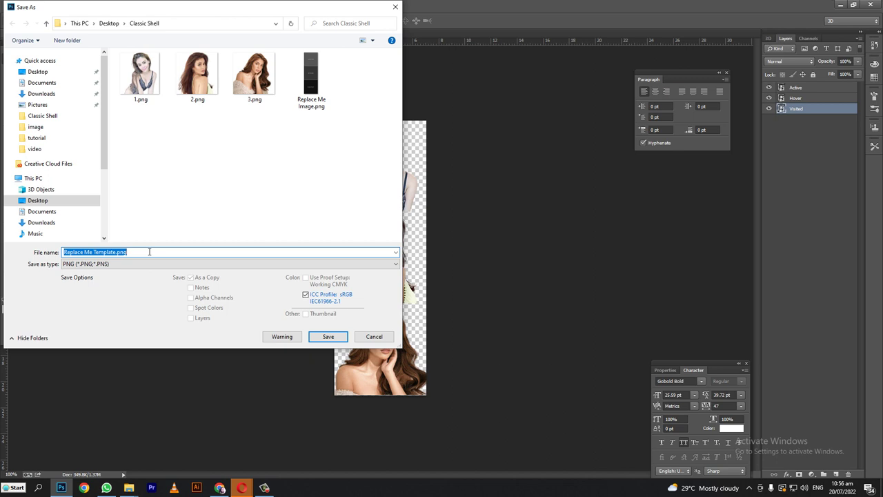
pyautogui.write('personalized start button')
pyautogui.click(331, 338)
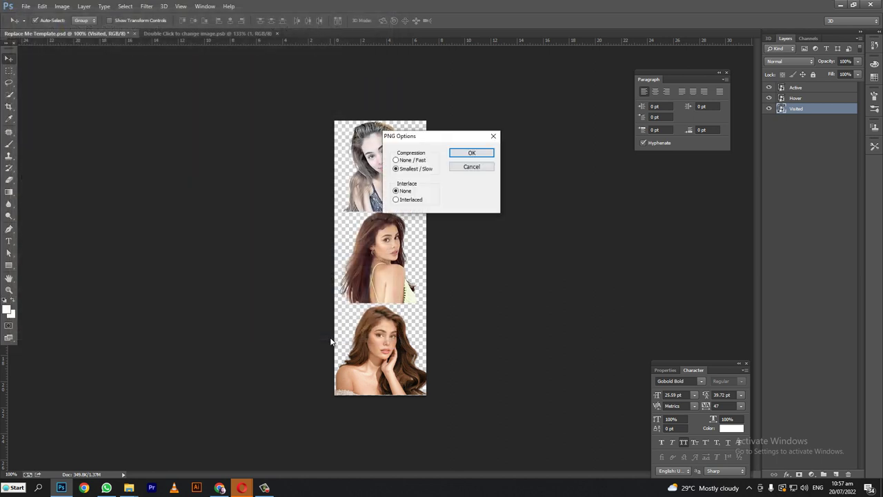
pyautogui.click(485, 156)
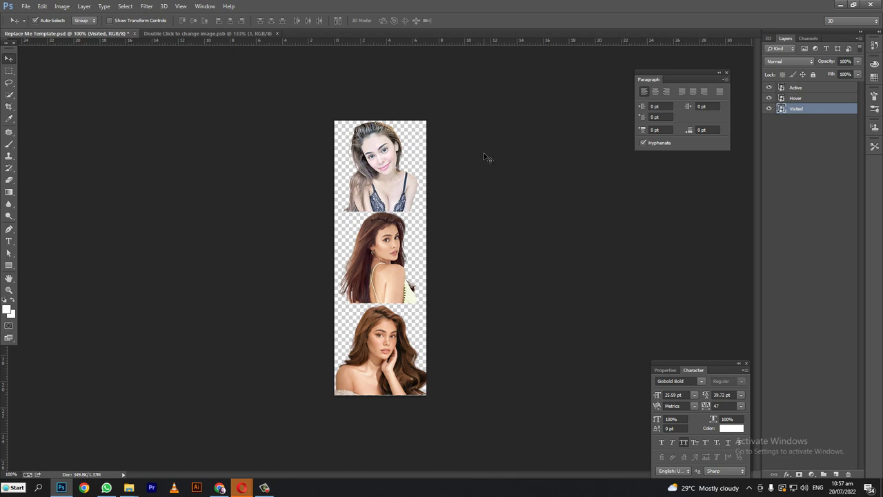
# - In Classic Start Menu Settings, use 'personalized start button.png' as the custom start button
pyautogui.click(12, 491)
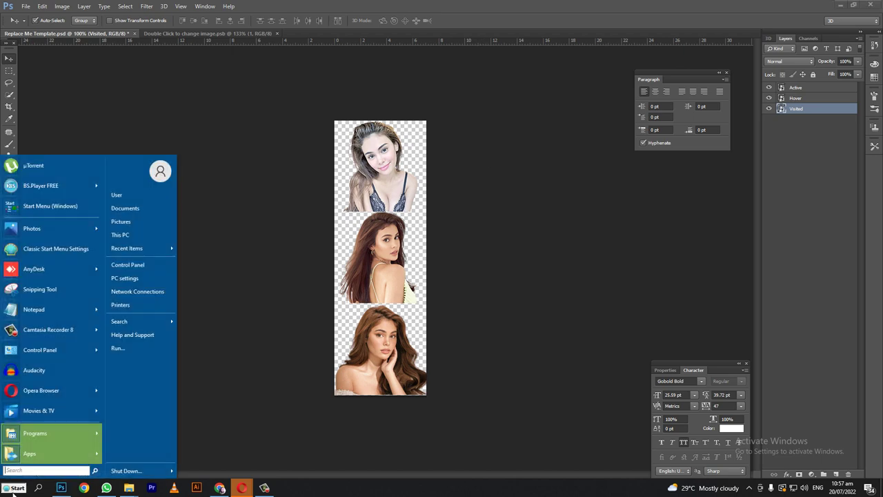
pyautogui.write('class')
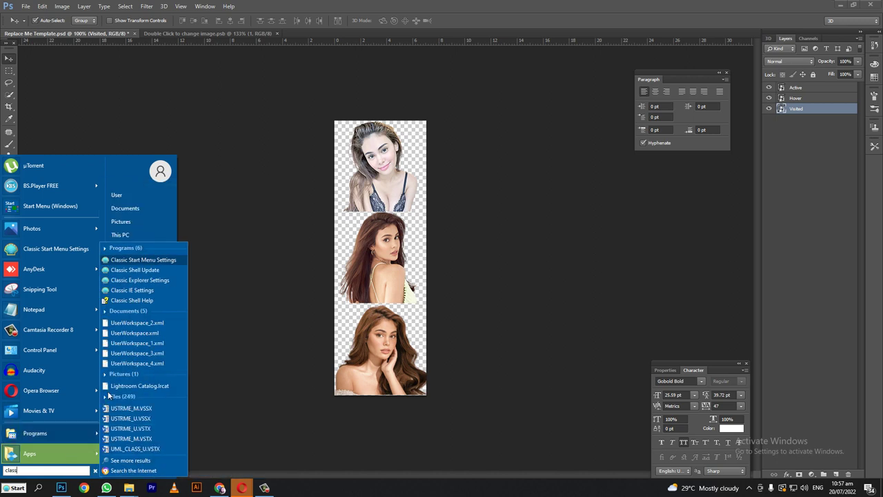
pyautogui.click(160, 262)
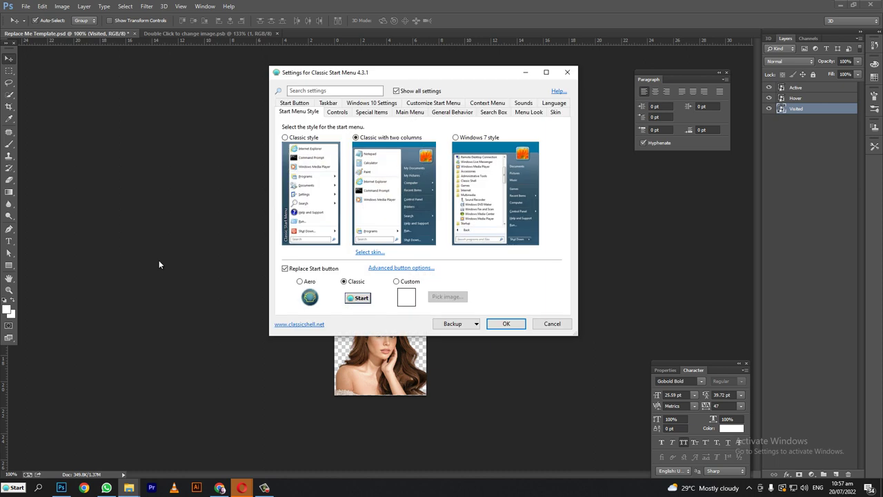
pyautogui.click(397, 281)
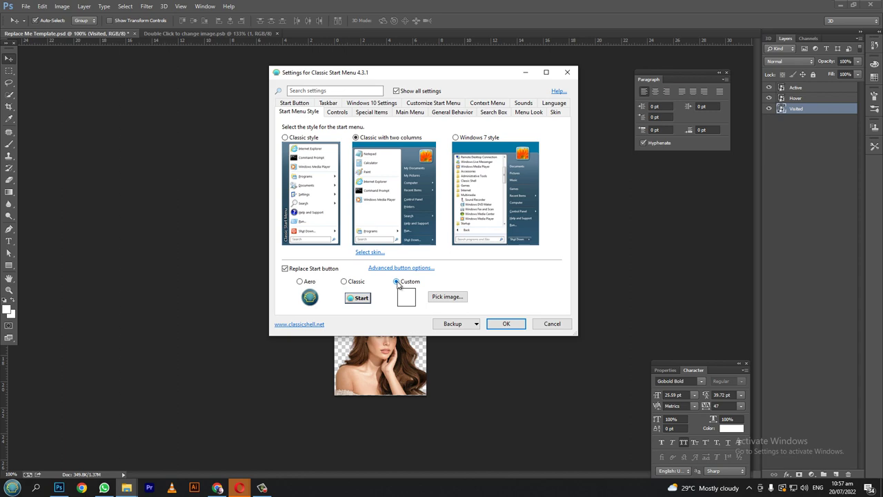
pyautogui.click(456, 298)
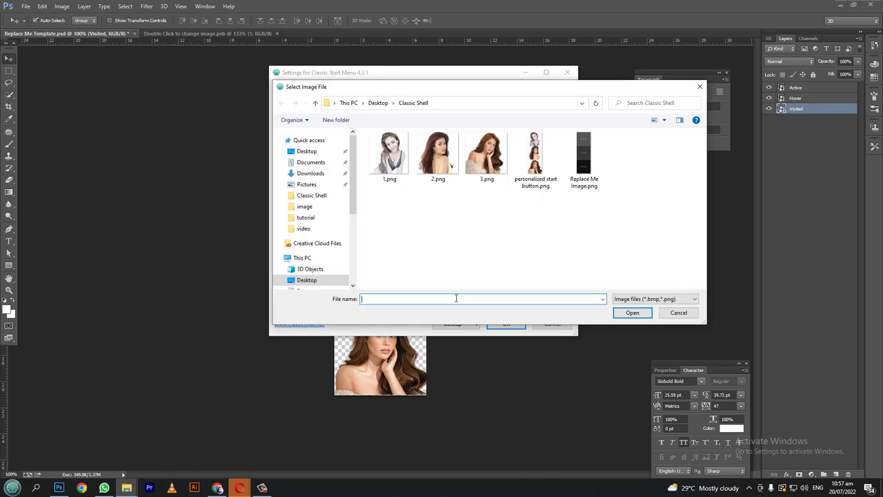
pyautogui.click(535, 159)
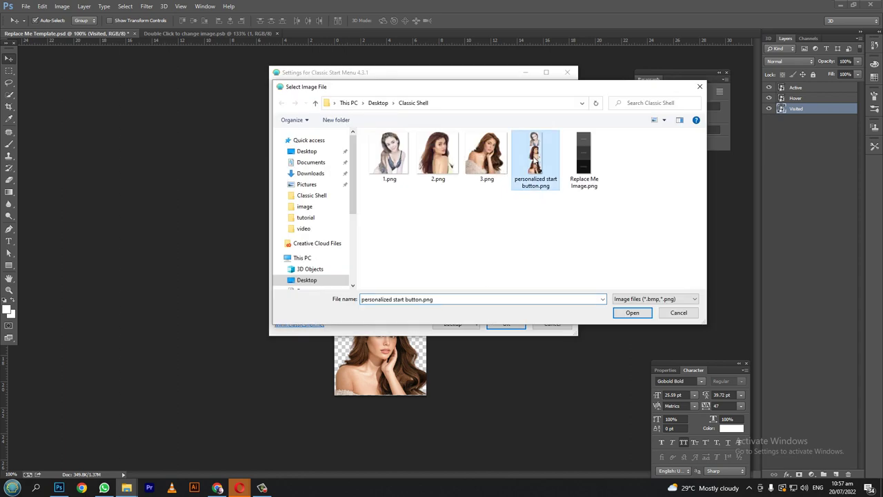
pyautogui.click(632, 312)
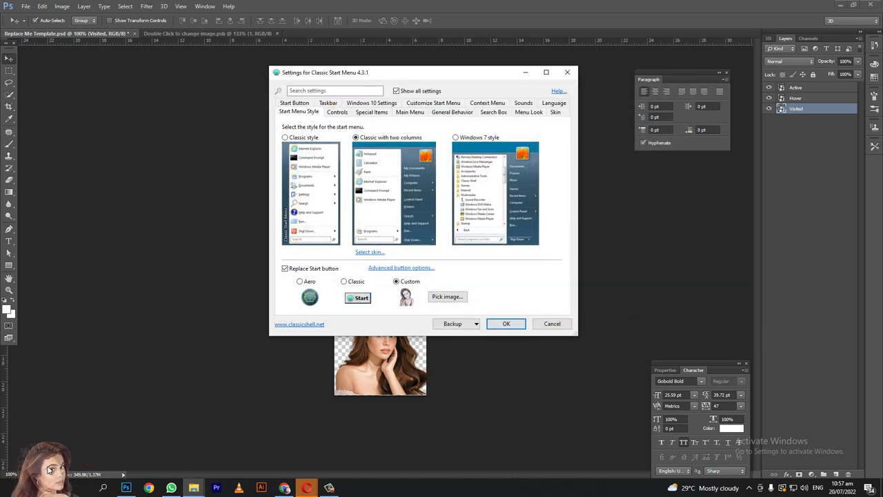
# - Apply the settings, then test the portrait start button by opening and closing the menu
pyautogui.click(507, 325)
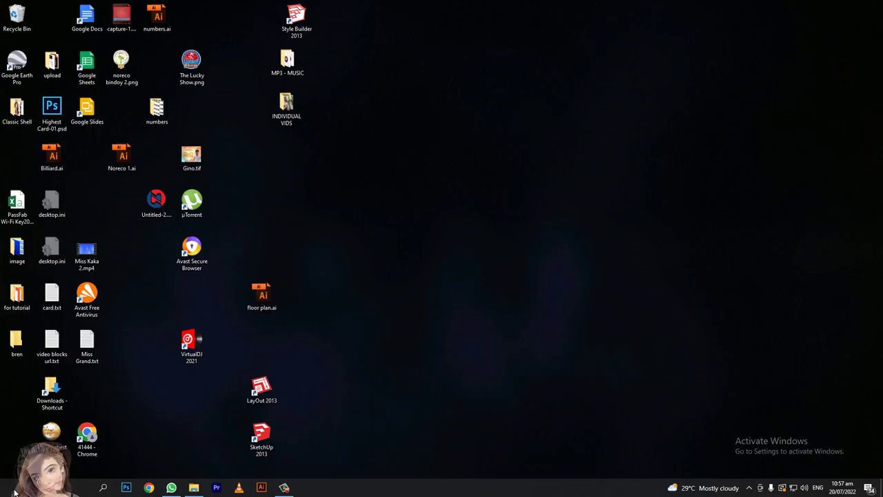
pyautogui.click(48, 482)
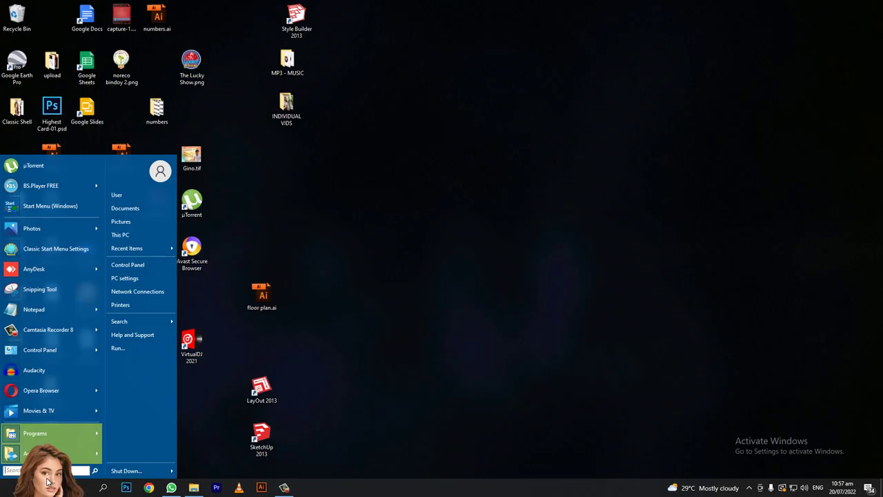
pyautogui.click(47, 482)
pyautogui.click(47, 481)
pyautogui.click(47, 482)
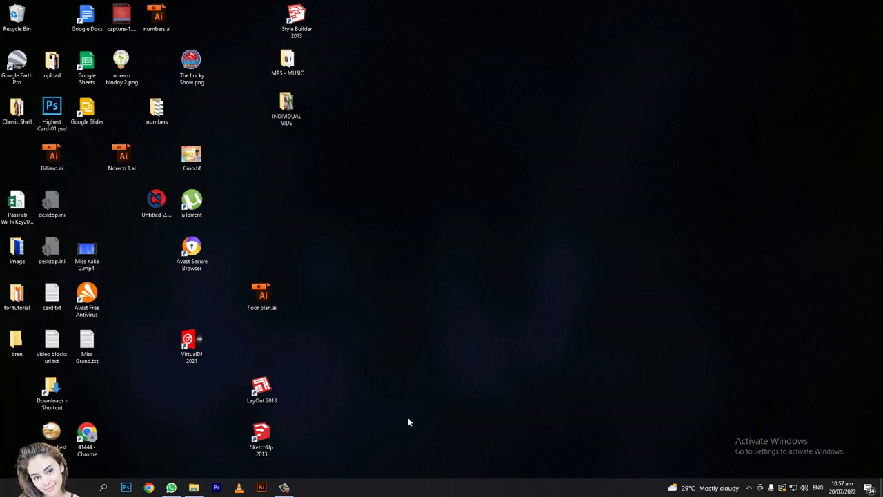